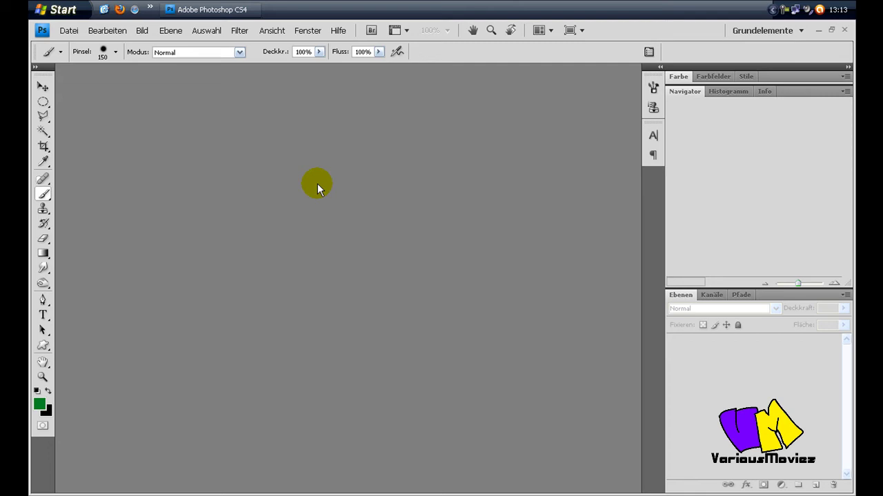
Minimize Photoshop and preview wallpaper2.jpg in Windows Picture and Fax Viewer.
click(232, 12)
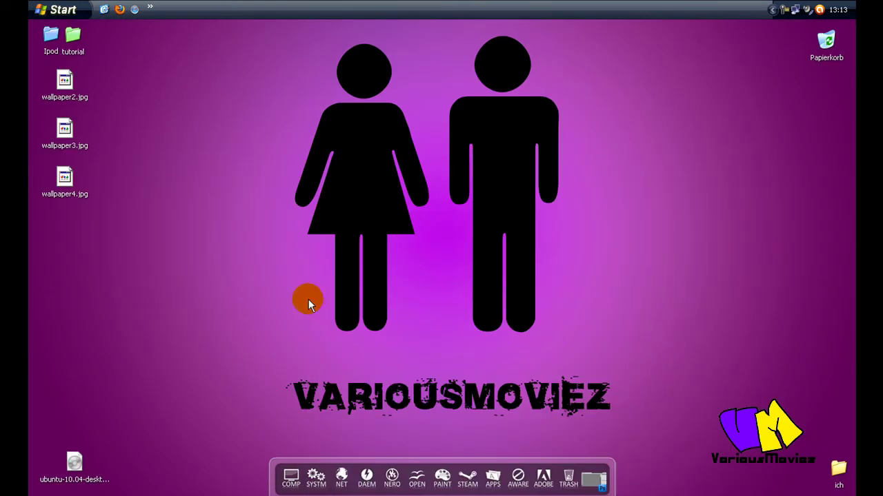
right_click(71, 83)
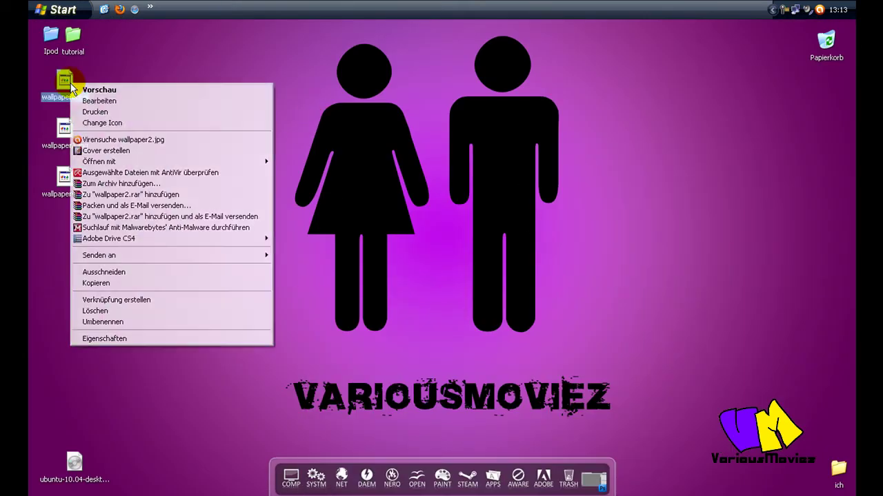
click(86, 89)
Set the fire logo as the desktop background, close the viewer and relaunch Photoshop.
right_click(434, 177)
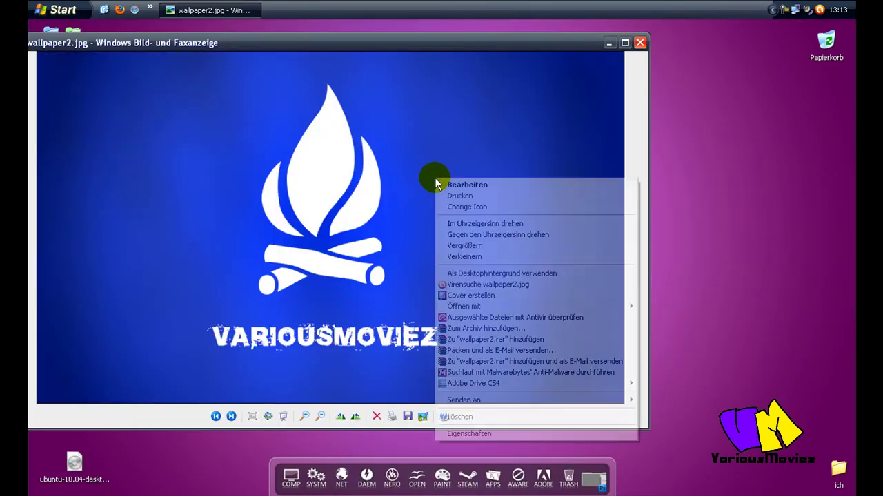
click(493, 273)
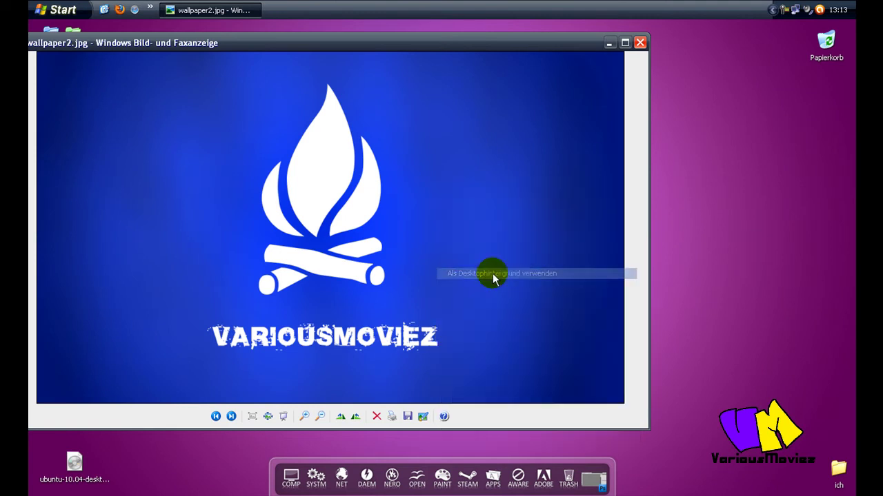
click(640, 42)
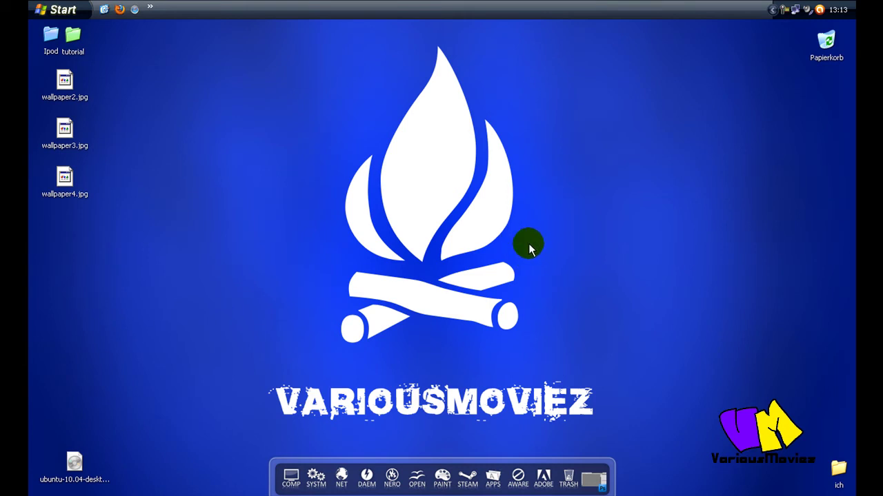
click(593, 478)
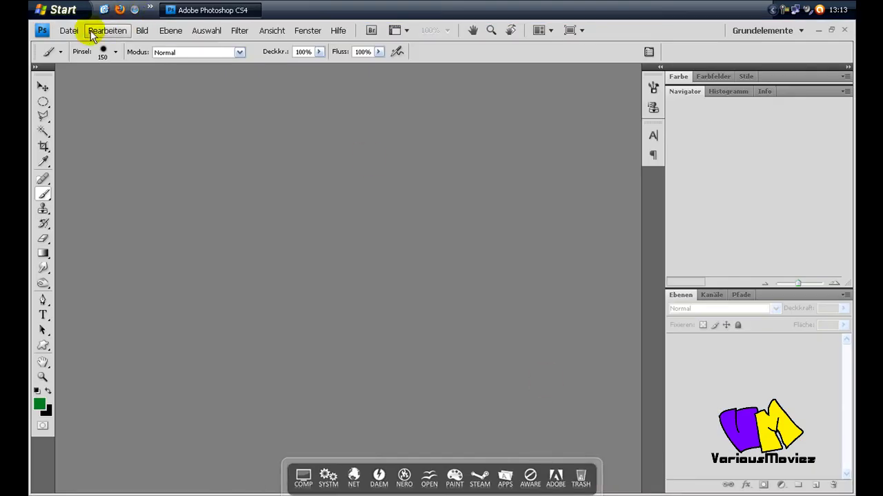
Create a new blank 1280×768 document.
click(67, 32)
click(75, 46)
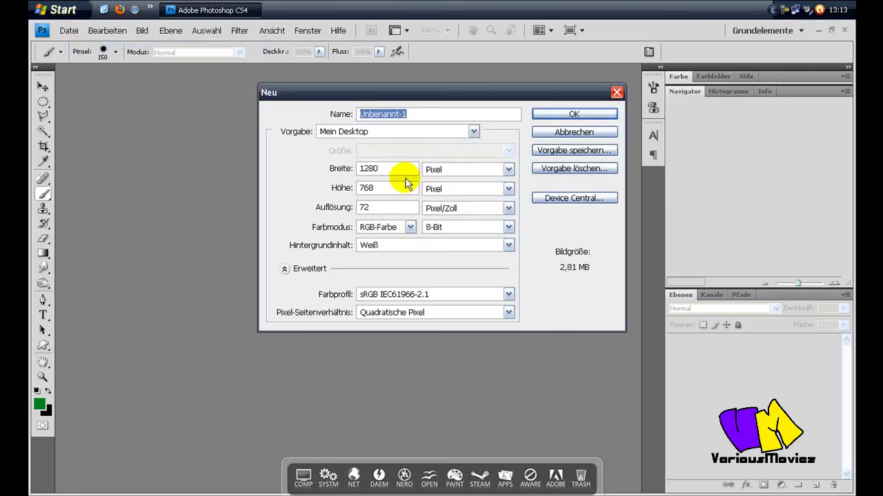
click(573, 115)
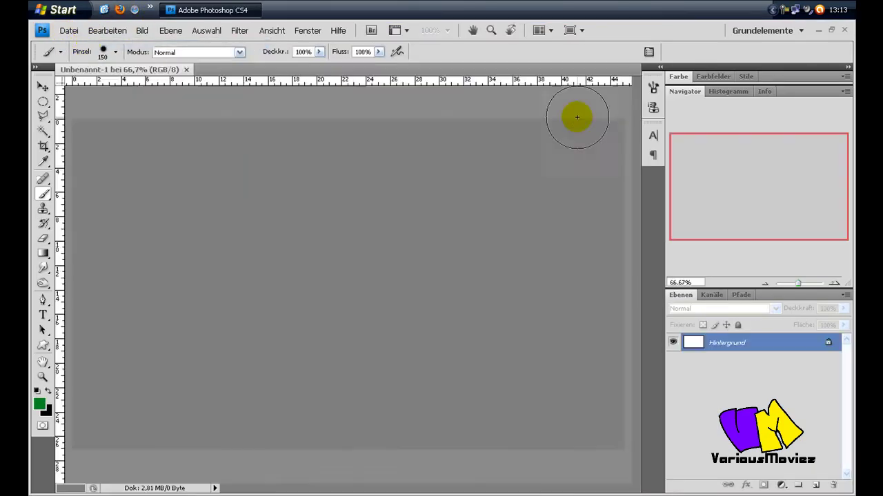
Unlock the background as Ebene 0 and pick bright green 00ff48 as foreground colour.
double_click(781, 349)
click(587, 153)
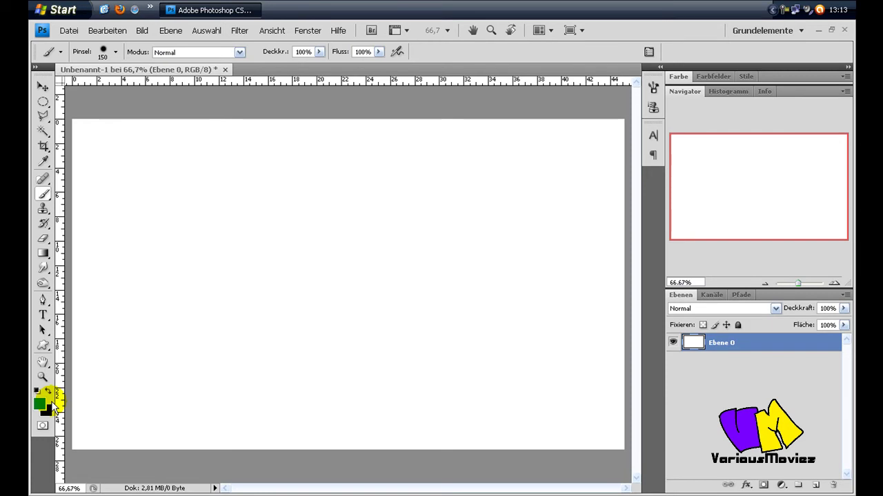
click(40, 404)
drag(478, 187, 555, 104)
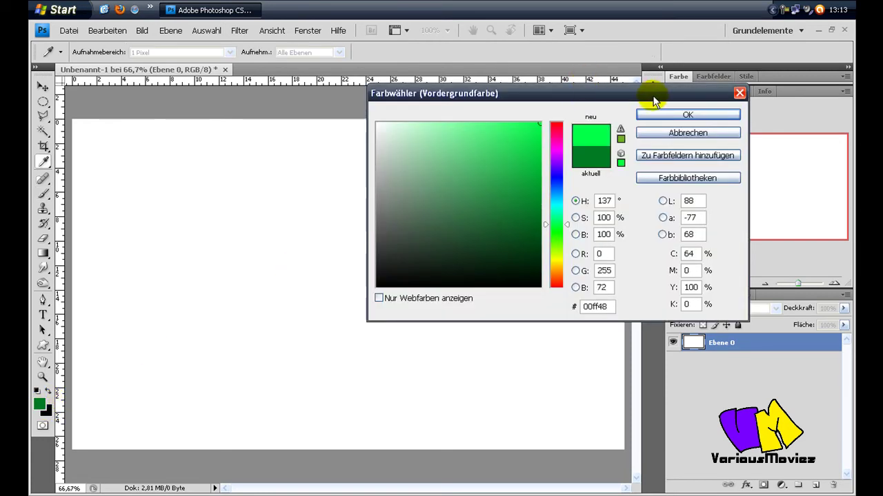
Paint the whole canvas 00ff48 green with a 1100 brush, then shrink it to 250.
click(688, 114)
key(b)
mouse_move(92, 416)
mouse_down()
mouse_move(584, 408)
mouse_move(289, 412)
mouse_up()
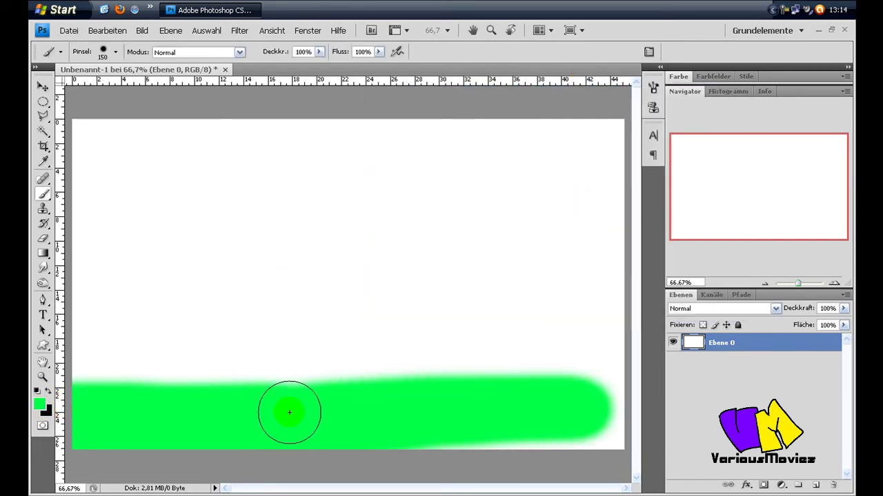
key(bracketright)
key(bracketright)
key(bracketright)
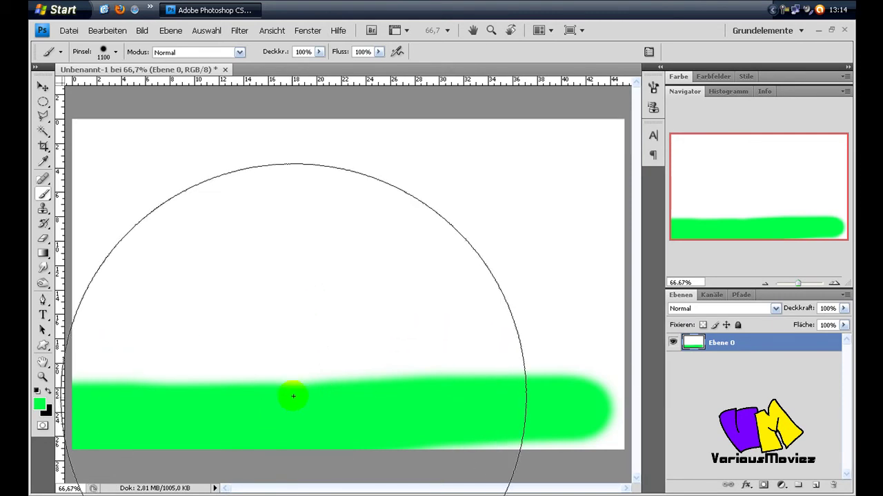
mouse_move(227, 296)
mouse_down()
mouse_move(197, 277)
mouse_move(199, 233)
mouse_move(504, 236)
mouse_move(510, 268)
mouse_move(538, 309)
mouse_move(537, 250)
mouse_up()
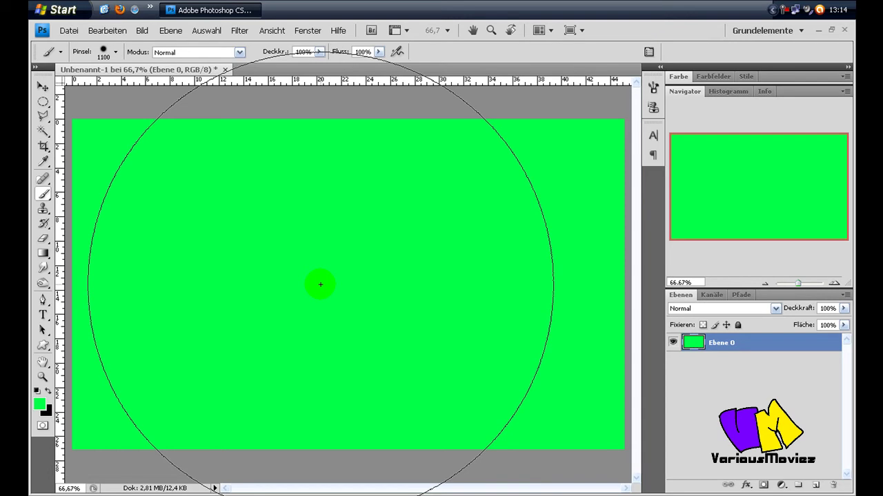
key(bracketleft)
key(bracketleft)
key(bracketleft)
key(bracketleft)
key(bracketleft)
key(bracketleft)
key(bracketleft)
key(bracketleft)
key(bracketleft)
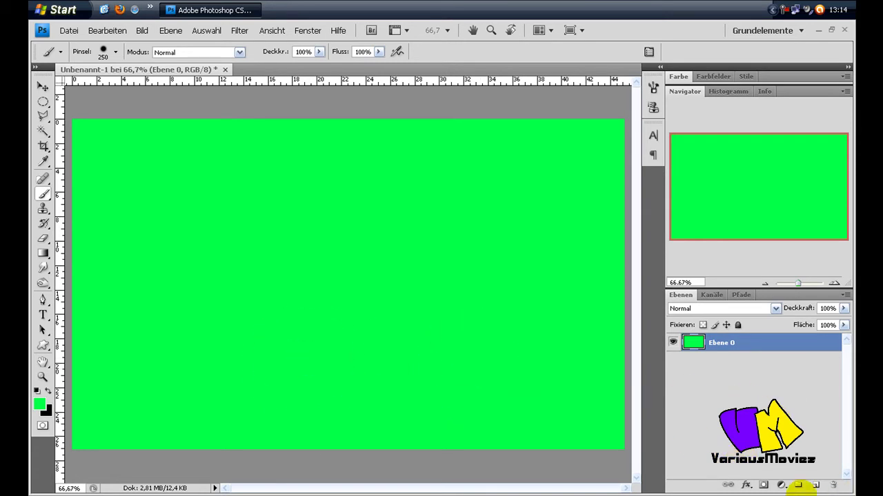
On a new layer, drag a dark radial gradient vignette from the canvas centre.
click(816, 485)
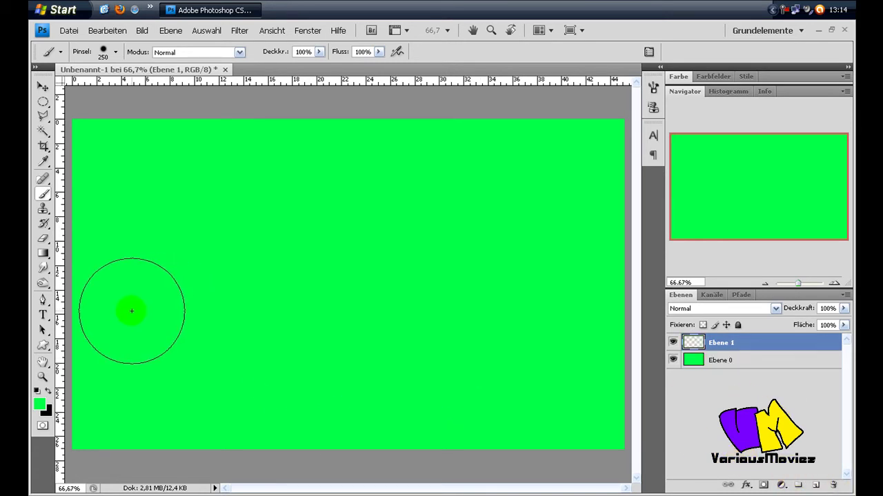
click(43, 254)
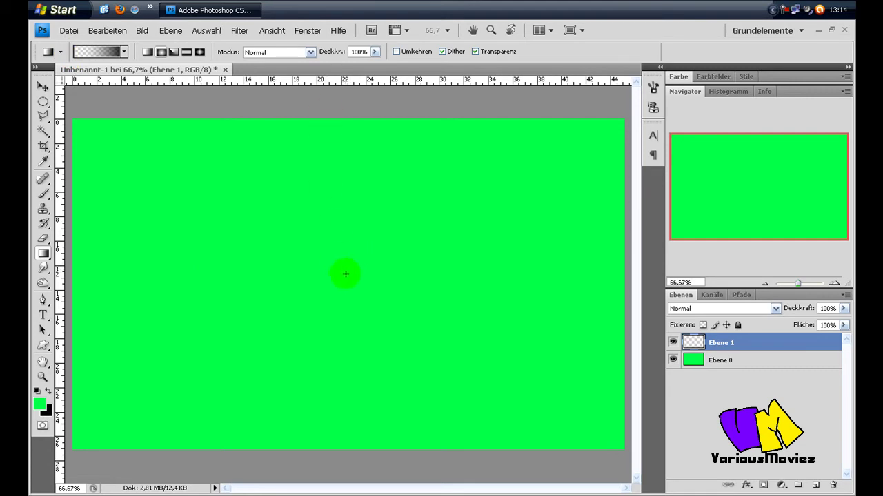
drag(592, 277, 619, 273)
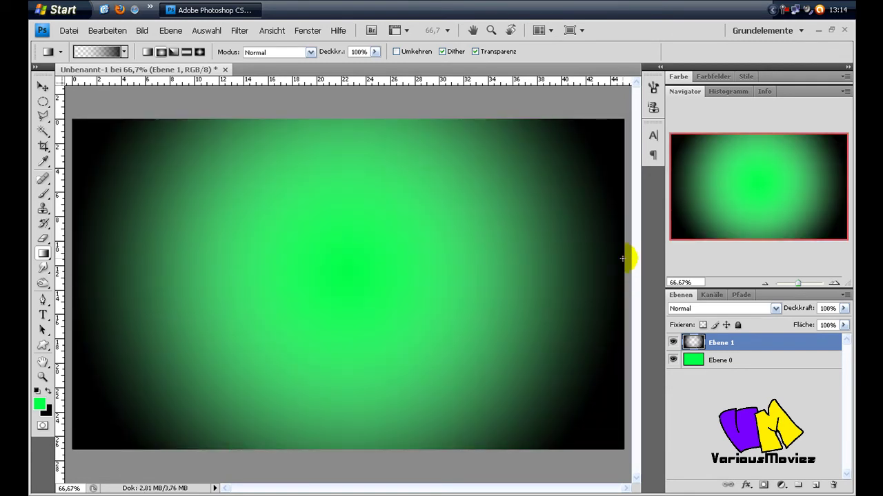
Lower the vignette layer's opacity to 70% and add an empty Ebene 2 above it.
click(844, 308)
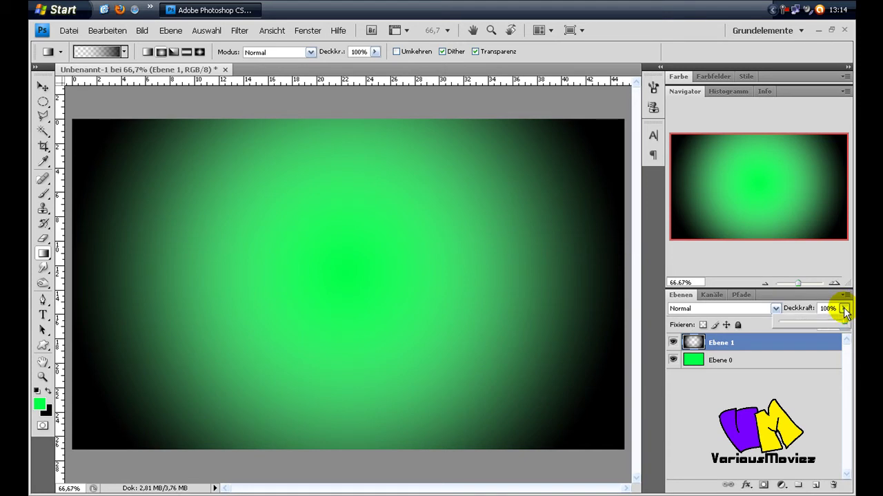
click(828, 323)
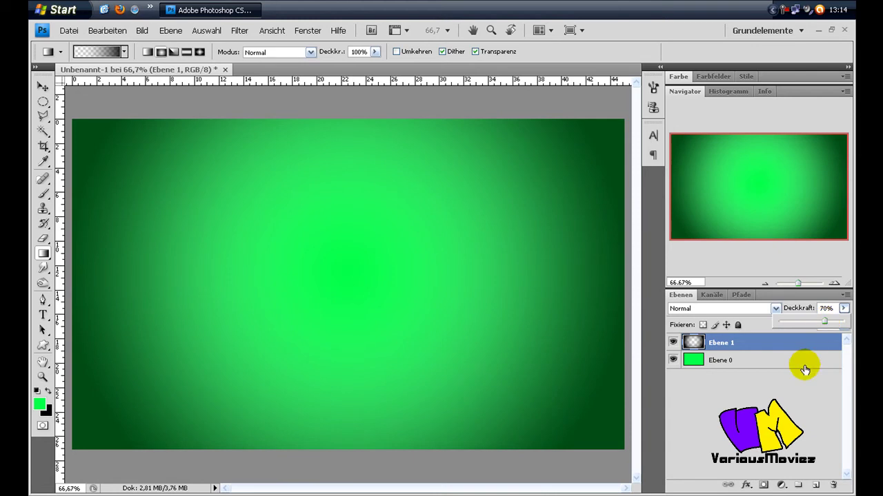
click(779, 407)
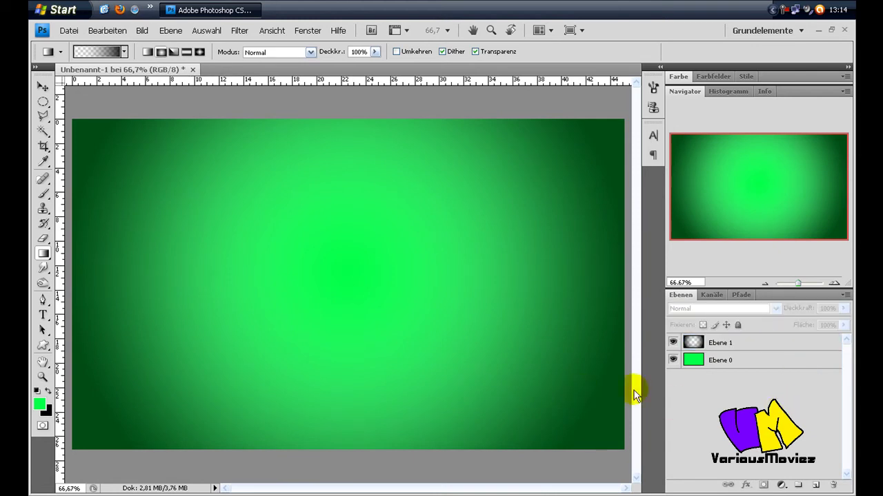
click(740, 345)
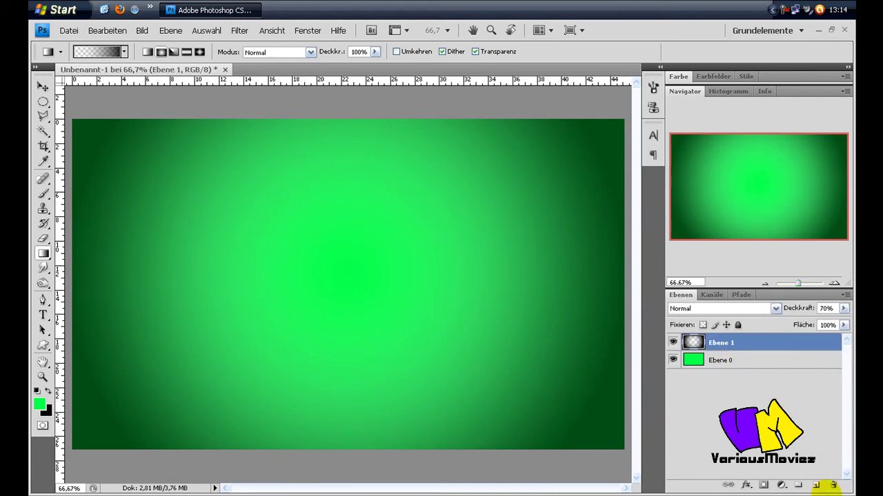
click(815, 487)
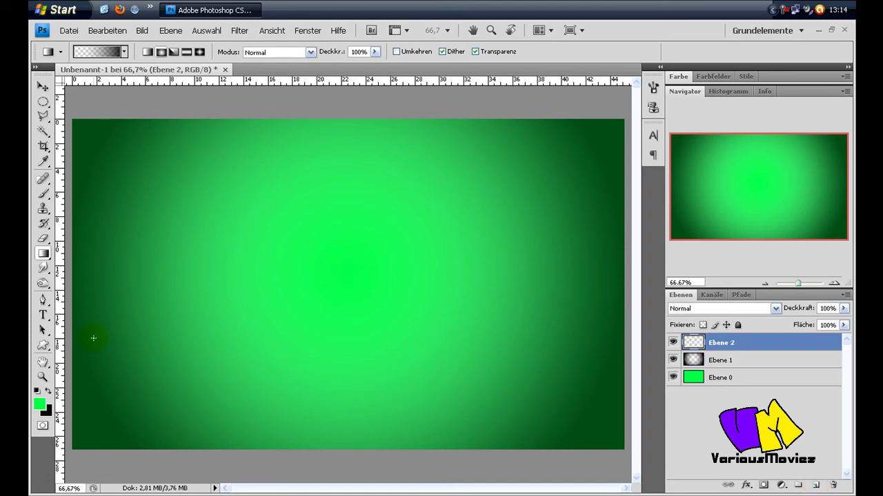
Make white the foreground colour and choose the airplane shape in the Custom Shape tool.
click(37, 391)
click(47, 391)
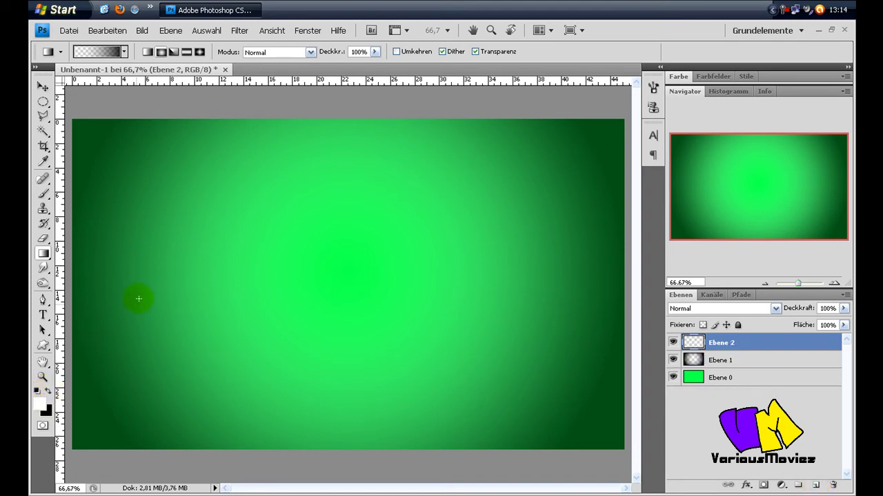
click(44, 347)
click(297, 52)
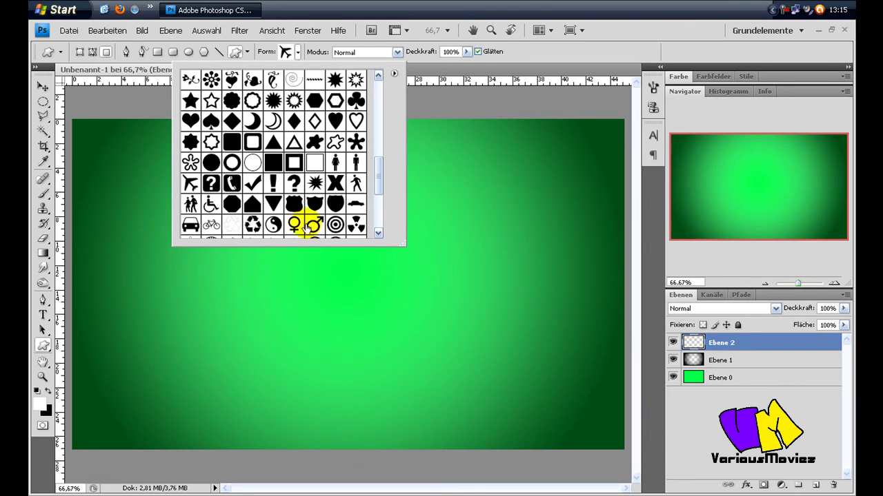
click(394, 73)
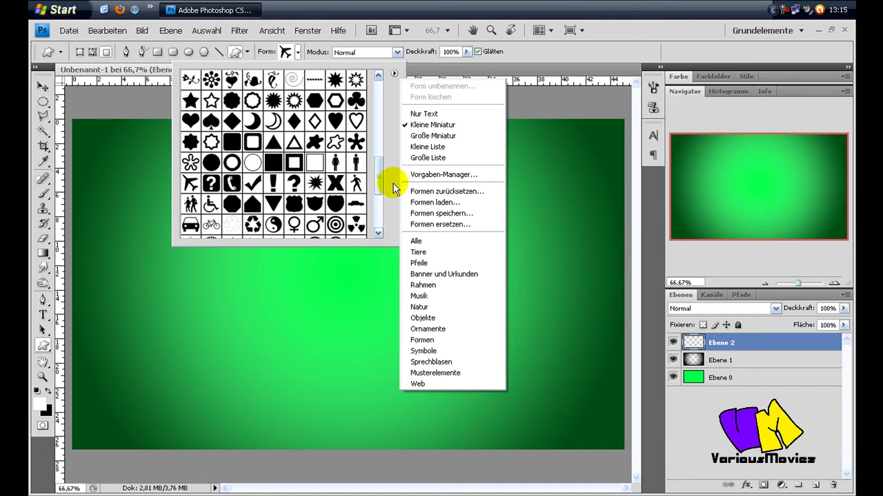
click(394, 186)
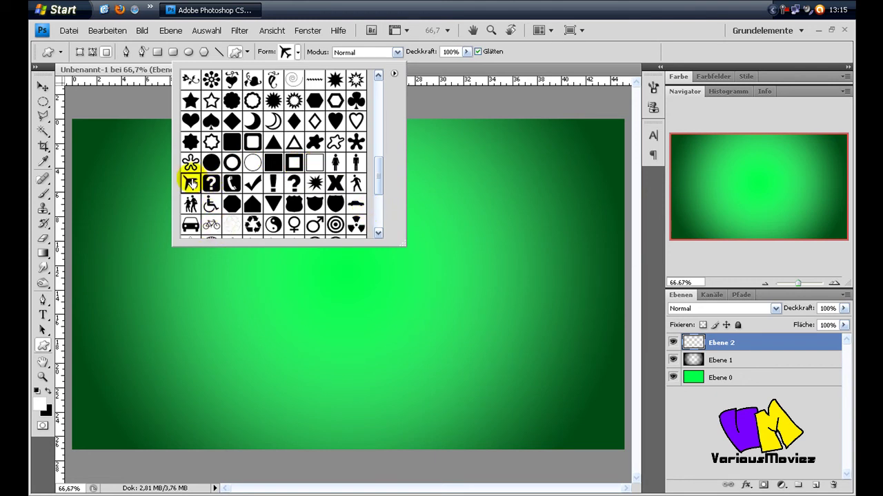
click(526, 53)
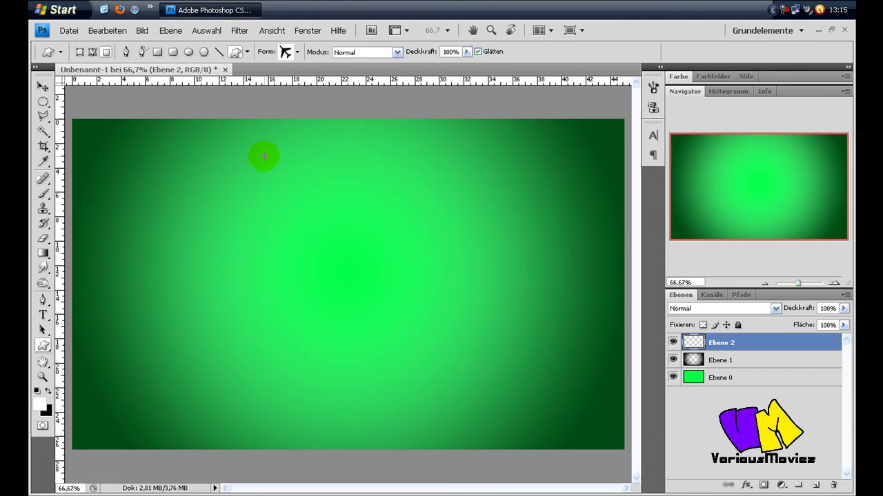
Draw a large white airplane in Fill Pixels mode and nudge it slightly right.
drag(264, 156, 308, 101)
right_click(307, 101)
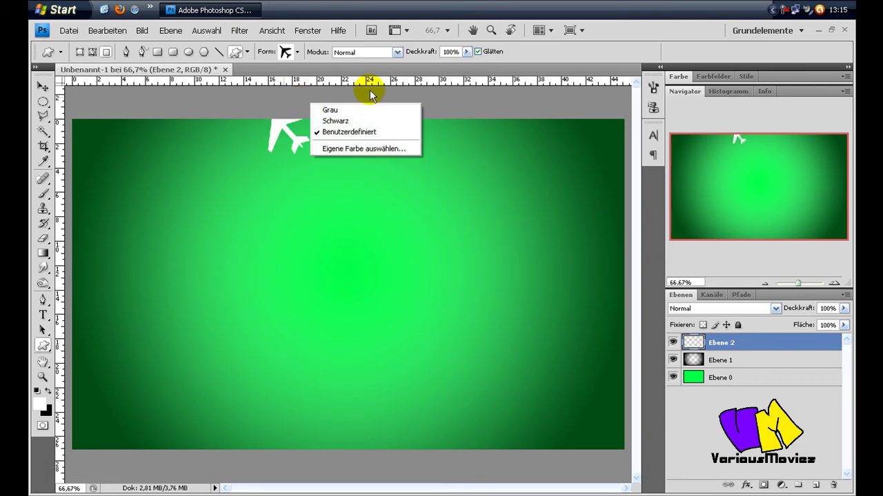
click(571, 31)
key(ctrl+z)
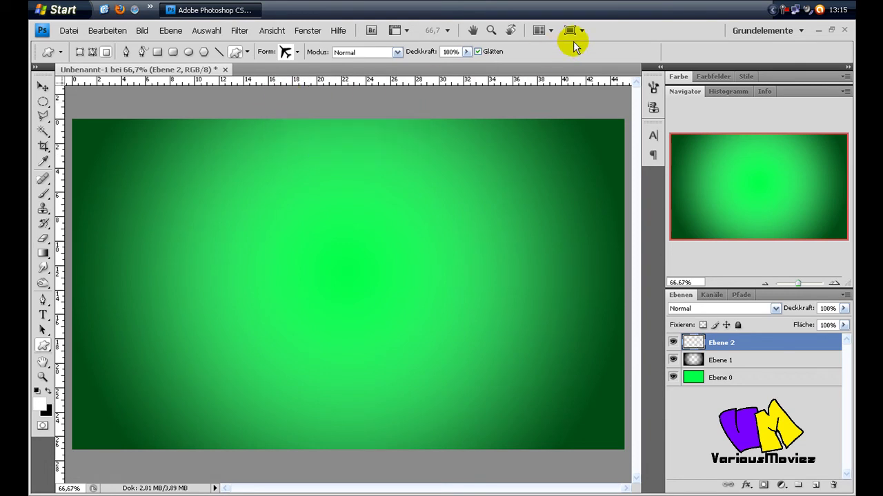
click(106, 52)
drag(270, 158, 431, 337)
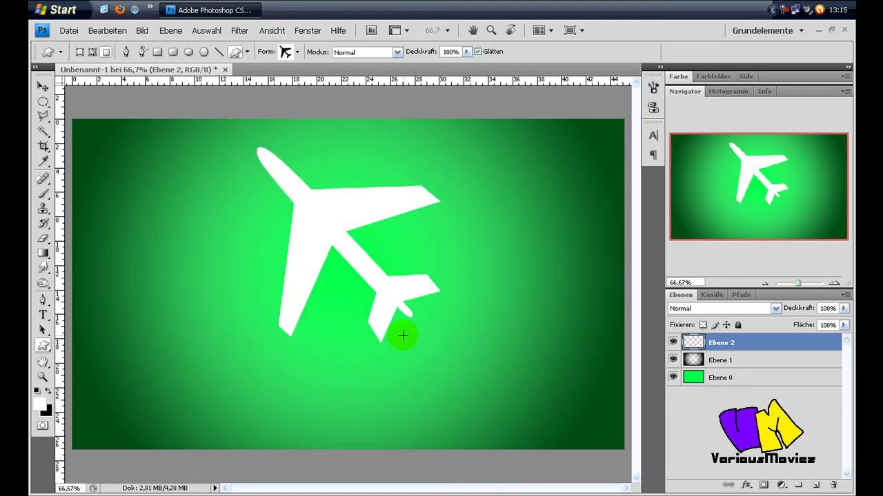
key(v)
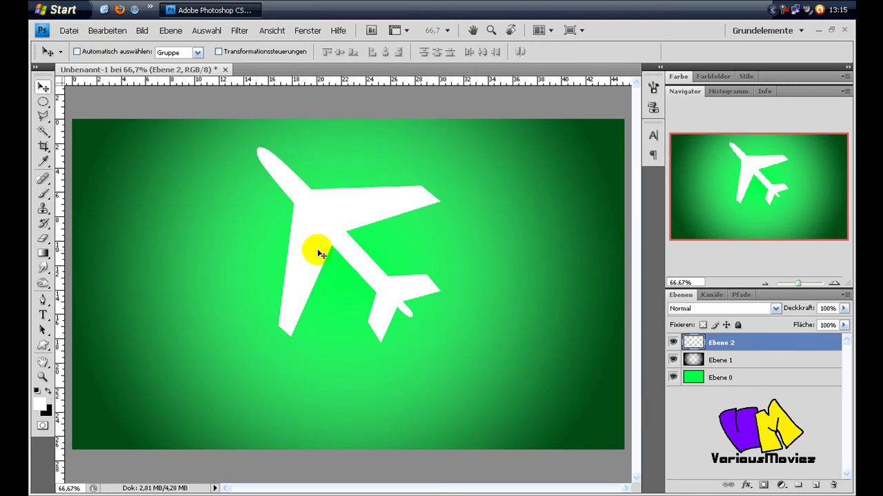
drag(360, 344, 372, 341)
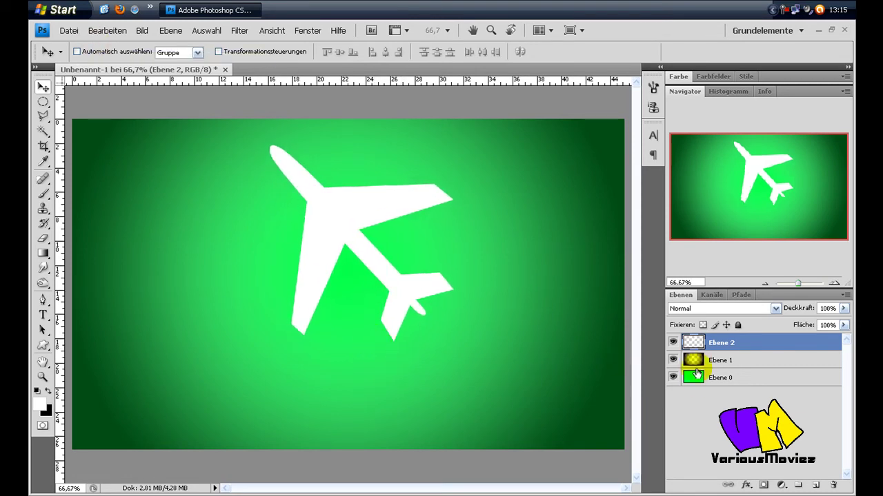
On a new layer, start a text line below the airplane and colour it white.
click(815, 485)
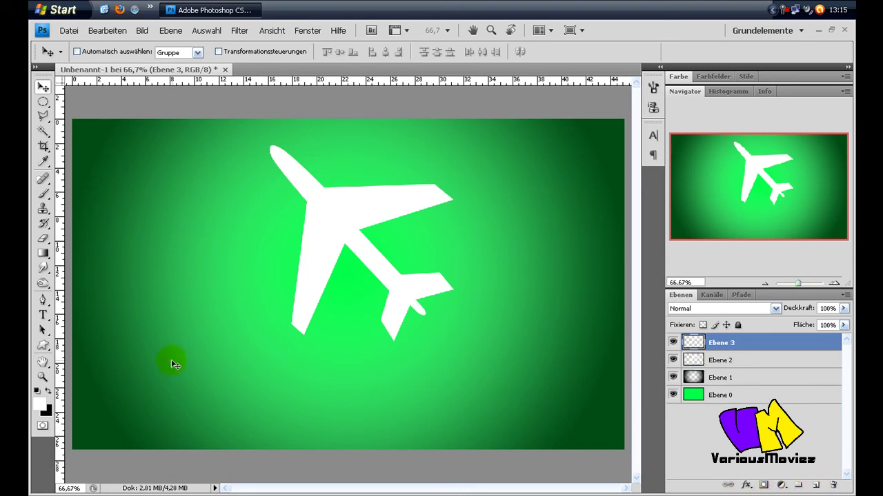
click(42, 315)
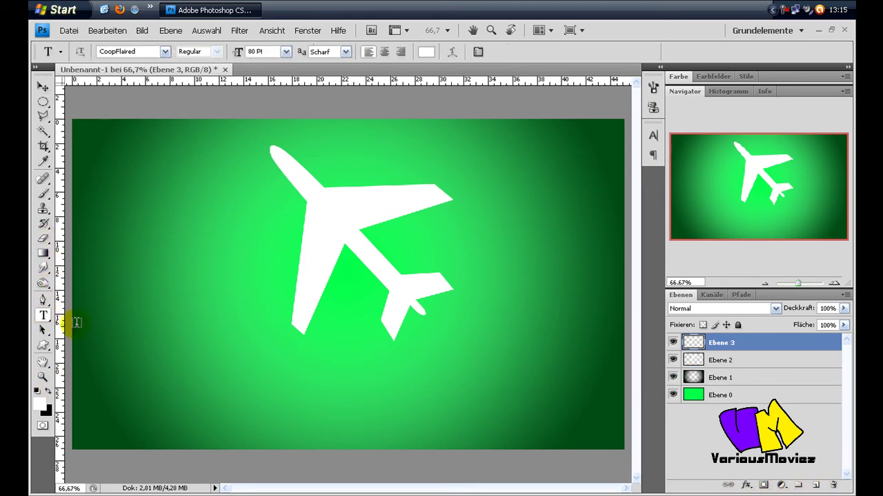
click(252, 410)
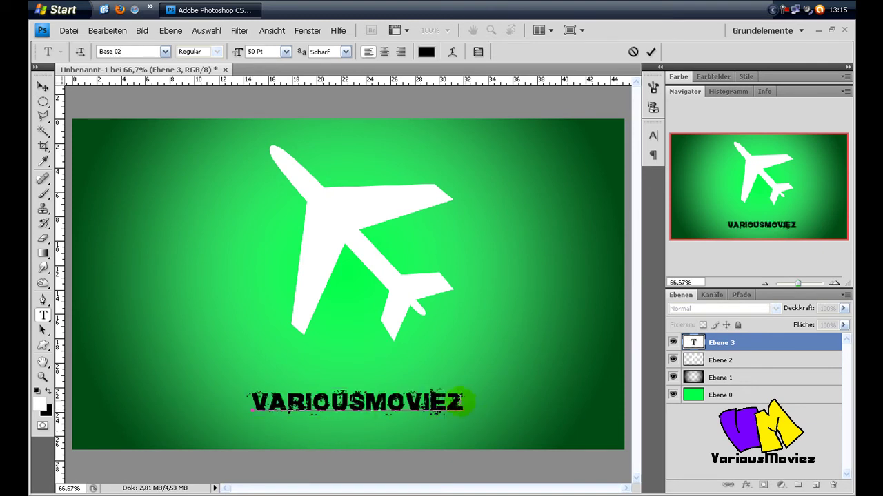
key(ctrl+a)
key(ctrl+c)
click(426, 52)
drag(426, 140, 283, 86)
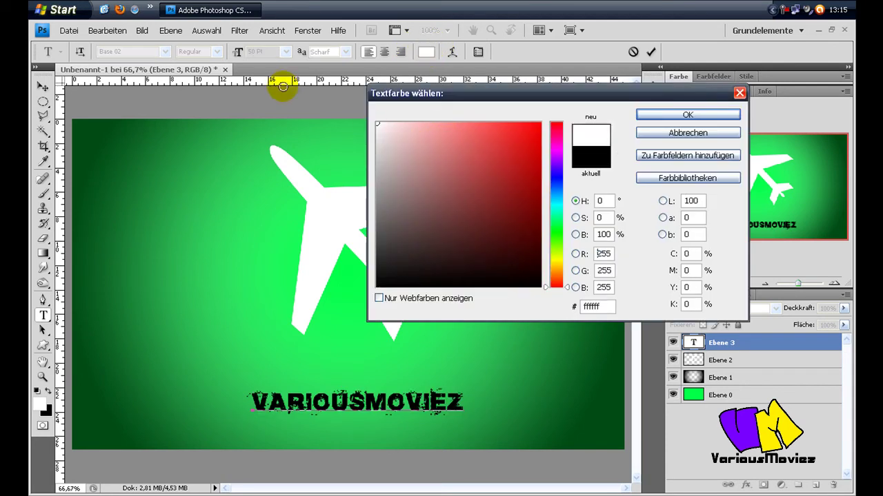
click(683, 115)
Shift the text up slightly and change its font to CoopFlaired.
drag(389, 428, 391, 417)
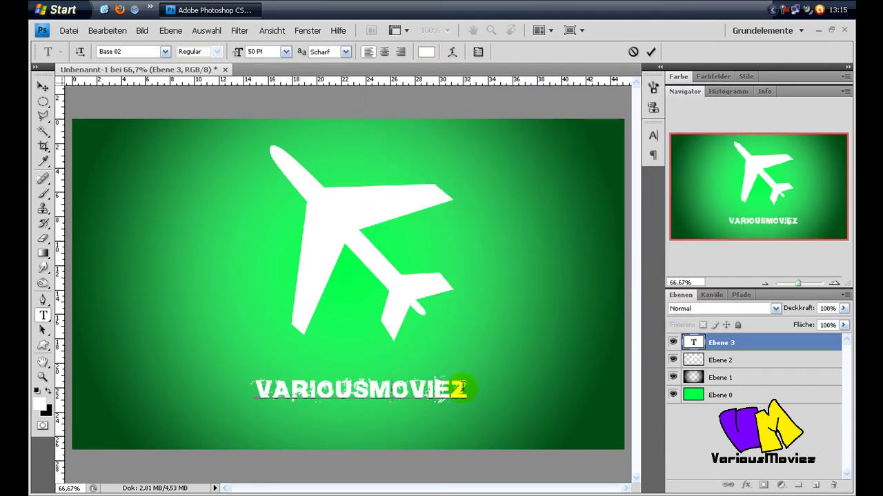
drag(463, 388, 228, 390)
click(139, 51)
key(Down)
key(Down)
key(Down)
key(Down)
key(Down)
key(Down)
key(Down)
key(Down)
key(Down)
key(Down)
key(Down)
key(Down)
key(Down)
key(Down)
key(Down)
key(Down)
key(Down)
key(Down)
key(Down)
key(Down)
key(Down)
key(Down)
key(Down)
key(Down)
key(Down)
key(Down)
key(Down)
key(Down)
key(Down)
key(Down)
key(Down)
key(Down)
key(Down)
key(Down)
key(Down)
key(Down)
key(Down)
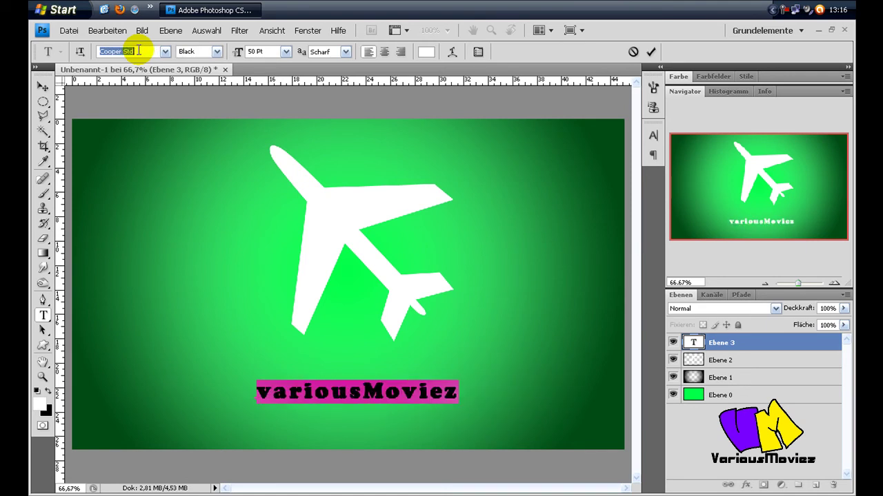
key(Down)
key(Down)
key(Up)
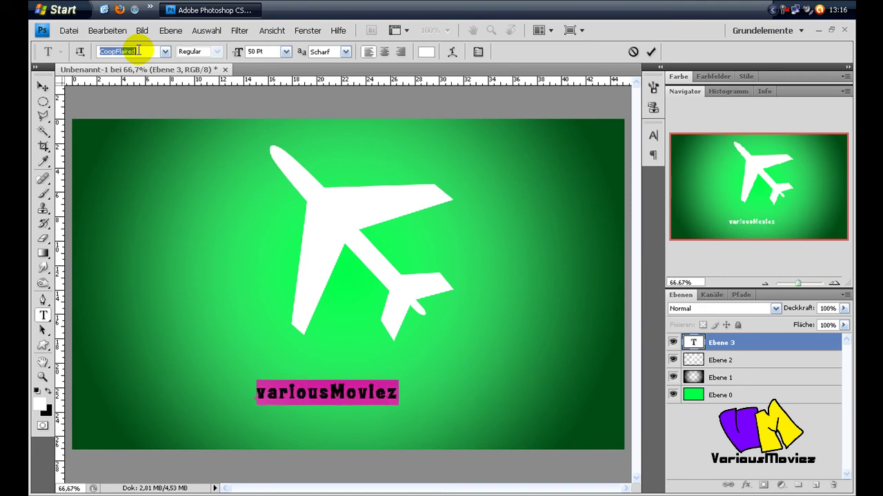
Fix the opening letter so the text reads VariousMoviez.
click(272, 393)
key(BackSpace)
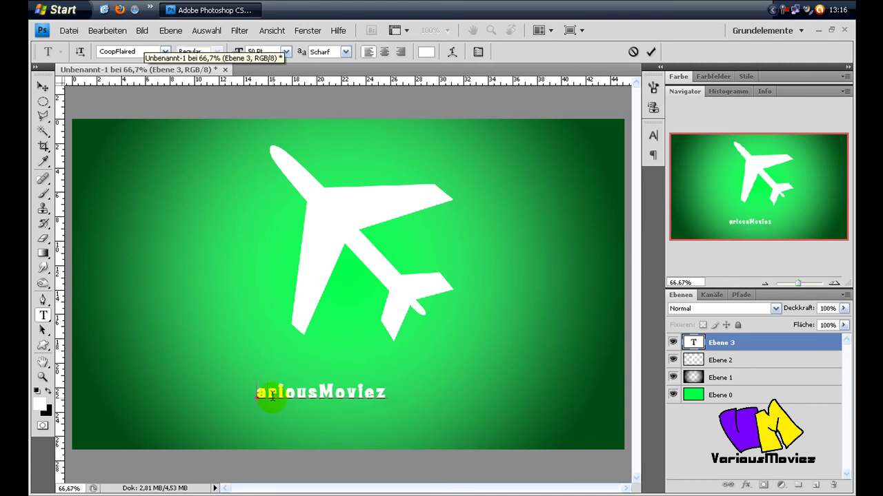
key(ctrl+v)
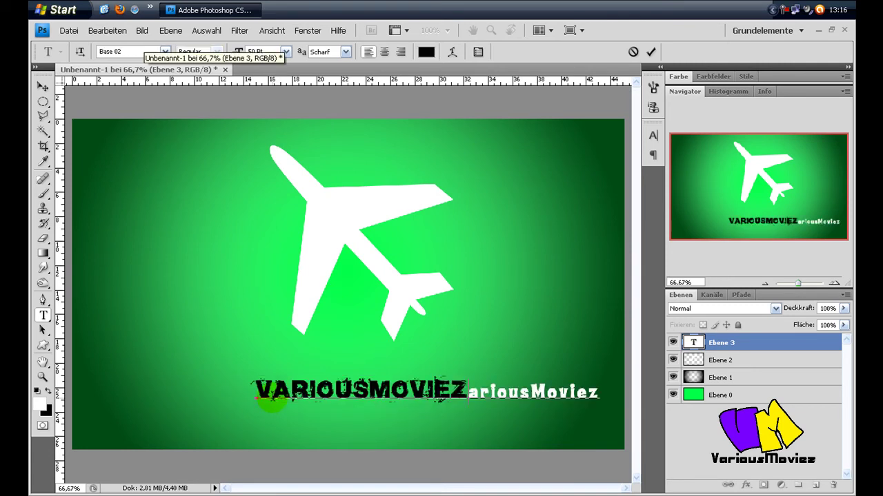
key(BackSpace)
key(BackSpace)
key(BackSpace)
key(BackSpace)
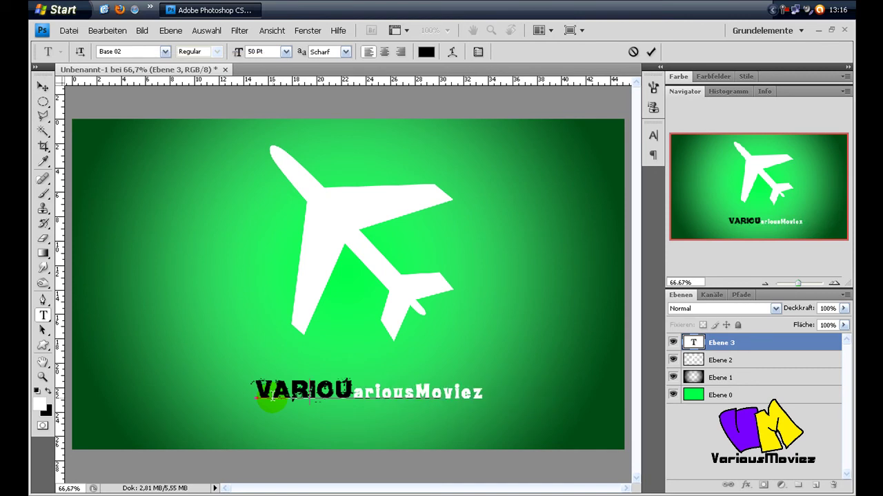
key(BackSpace)
key(BackSpace)
key(BackSpace)
text(V)
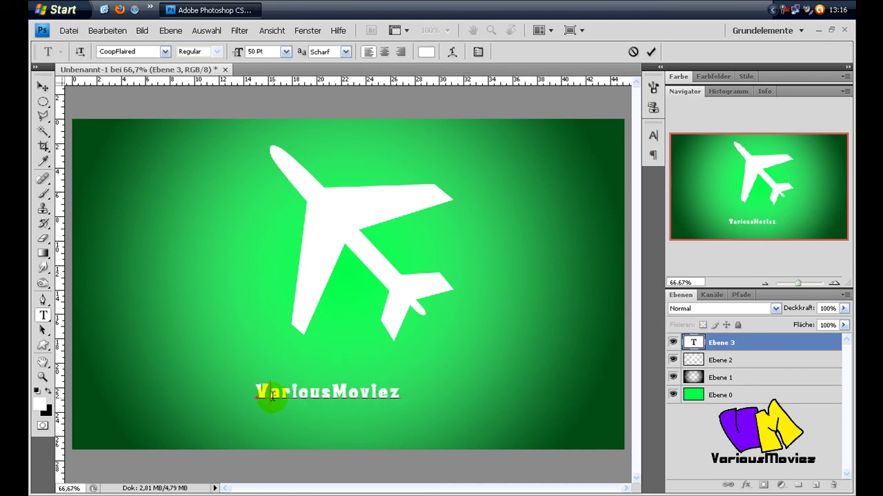
Set the text to 100 Pt, commit it and position it beneath the airplane.
drag(398, 390, 200, 390)
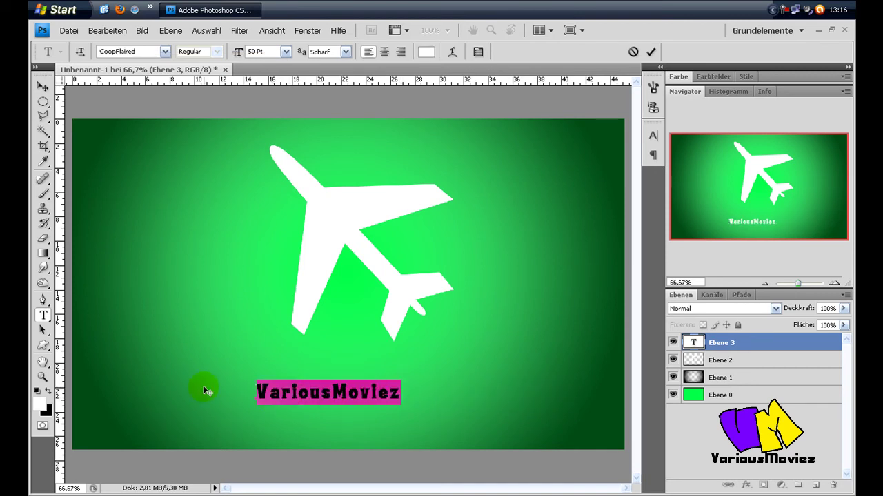
click(258, 52)
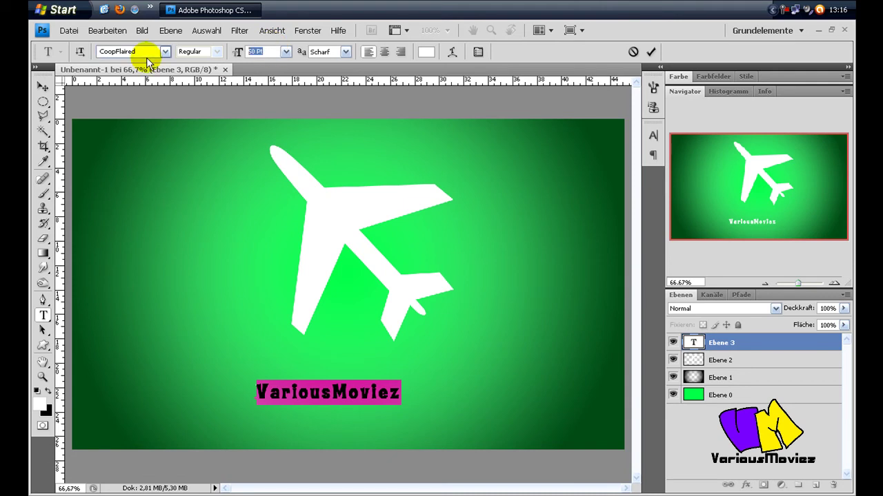
text(100)
key(Return)
click(409, 390)
drag(427, 422, 416, 423)
key(ctrl+Return)
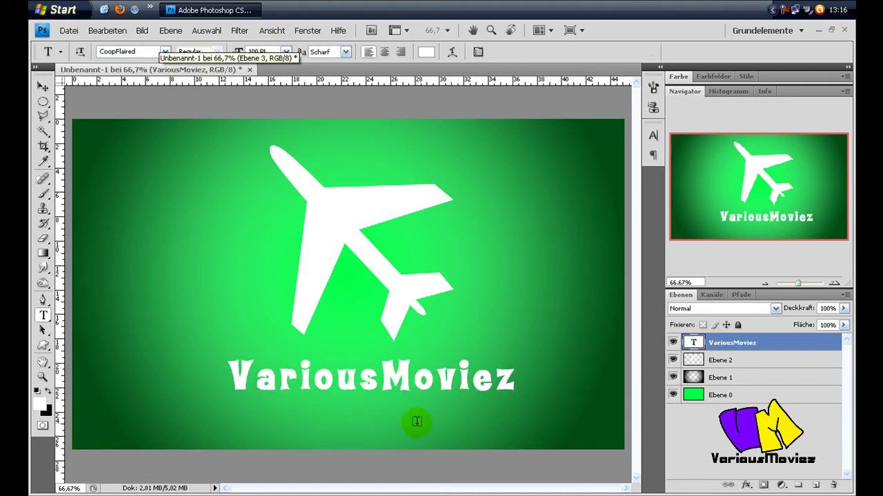
key(v)
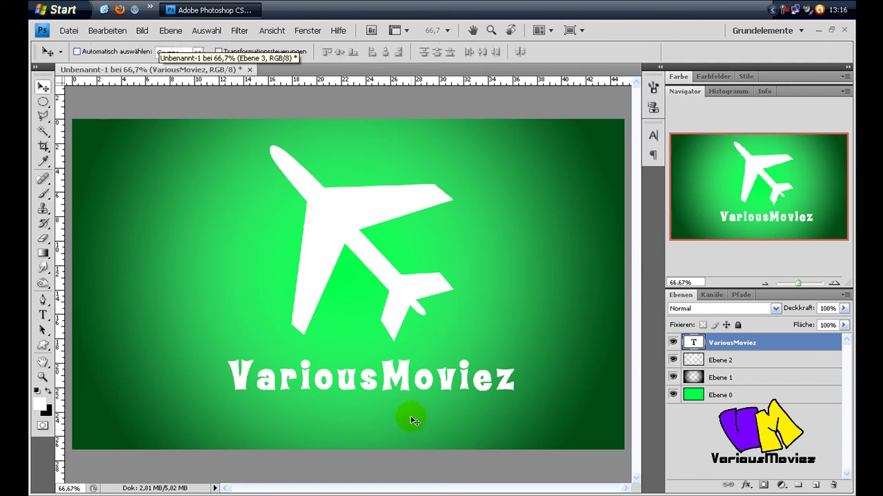
key(shift+Down)
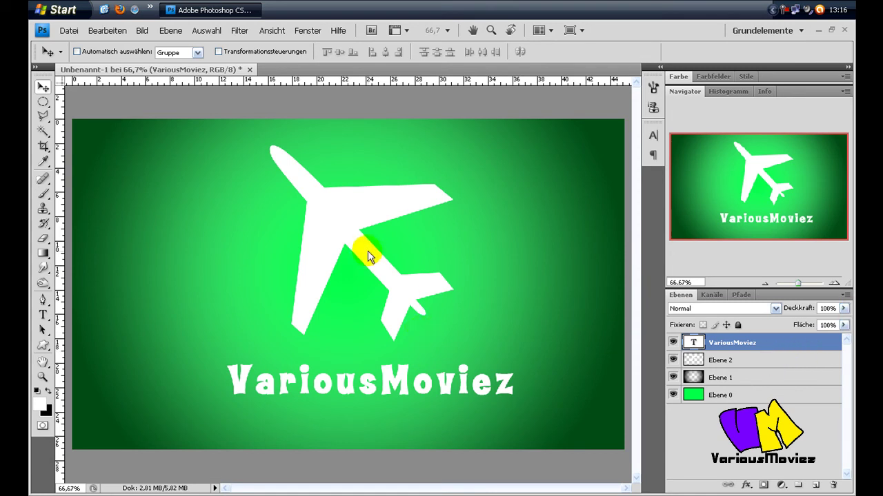
Give the airplane on Ebene 2 a 9 px Kontur stroke in dark green 007f1e.
click(753, 361)
double_click(753, 361)
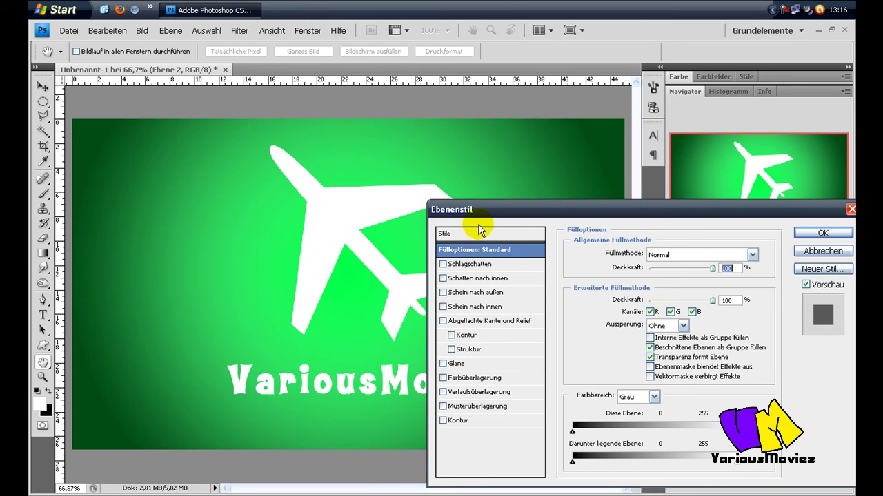
click(459, 421)
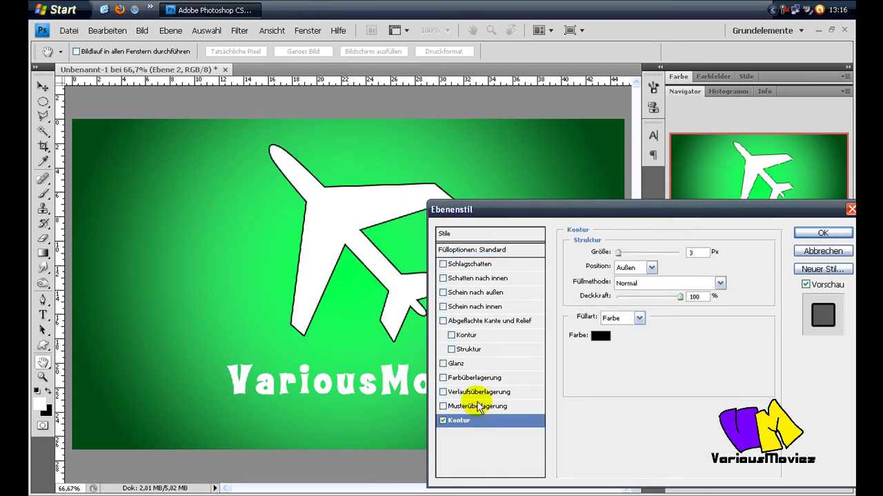
click(600, 335)
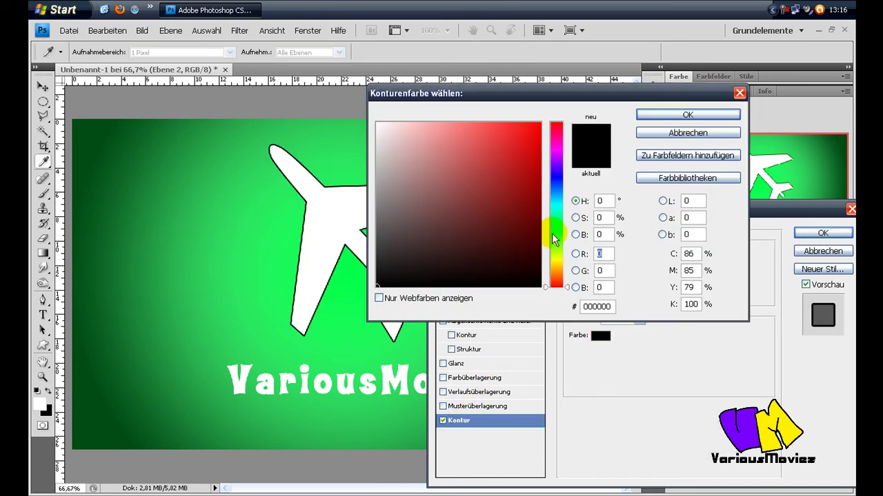
drag(556, 233, 556, 226)
click(540, 204)
click(678, 115)
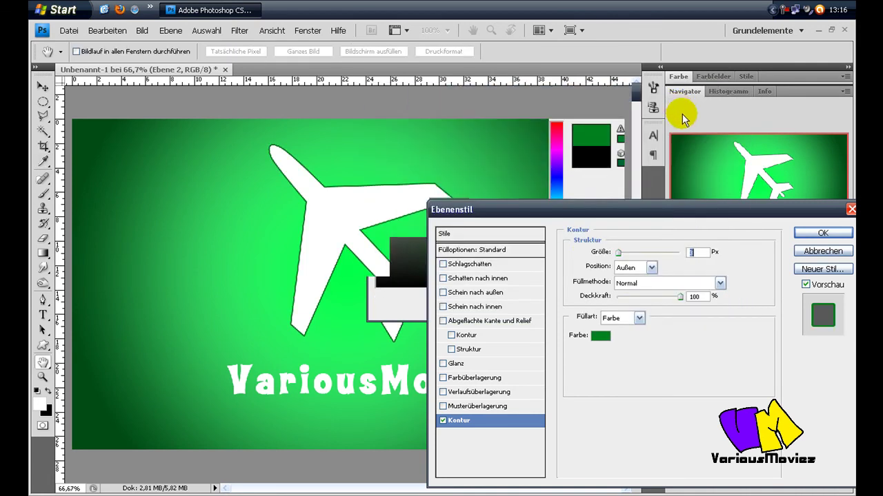
drag(621, 254, 624, 253)
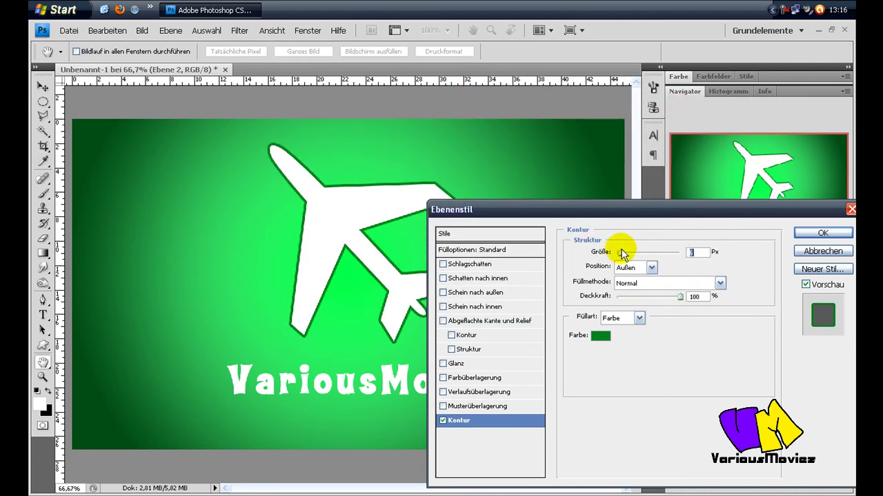
click(836, 233)
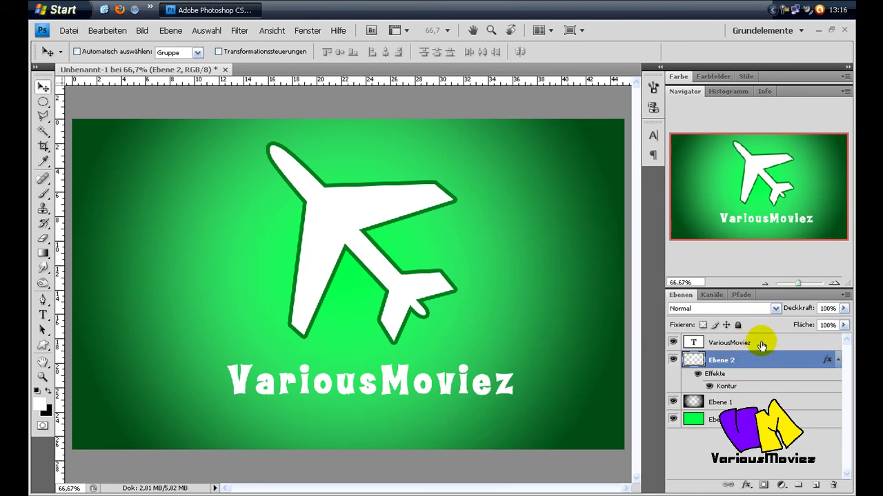
double_click(784, 343)
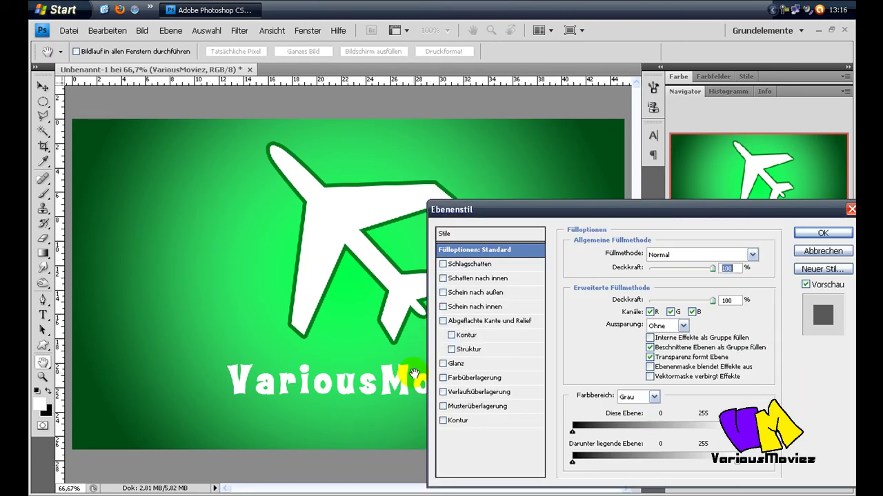
Add a 3 px Kontur stroke to the text using the airplane's sampled 007f1e green.
click(459, 422)
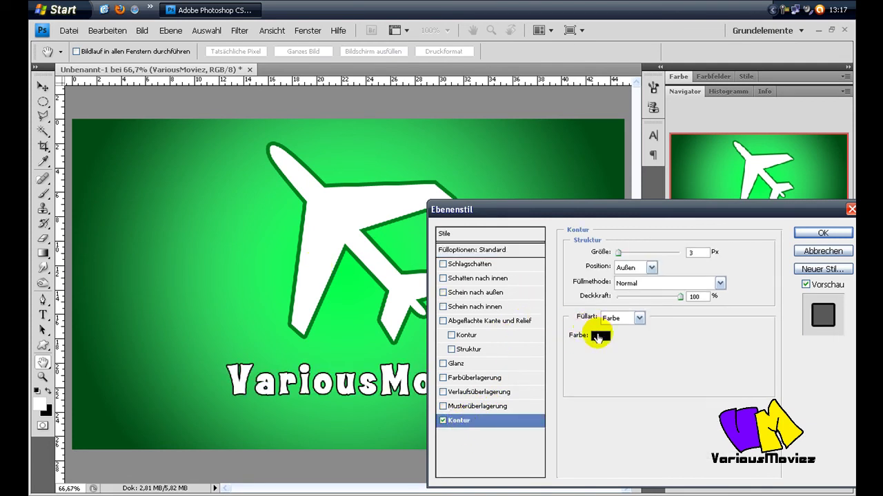
click(600, 336)
click(304, 230)
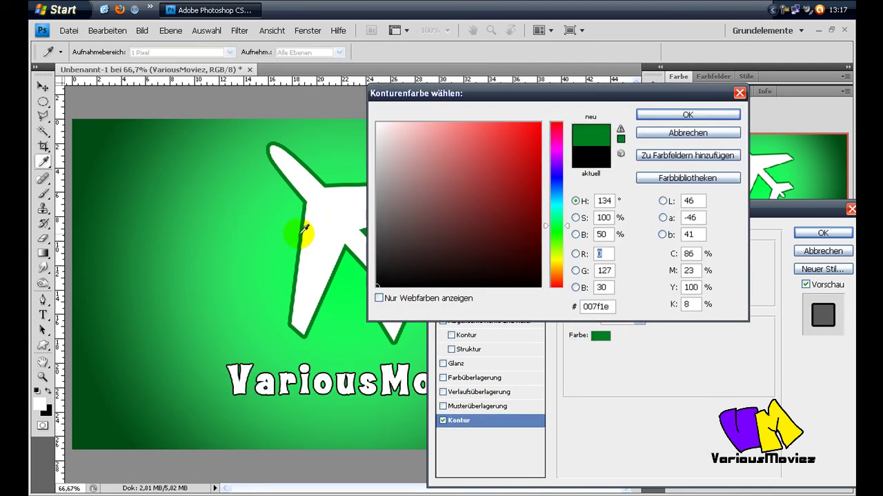
click(669, 113)
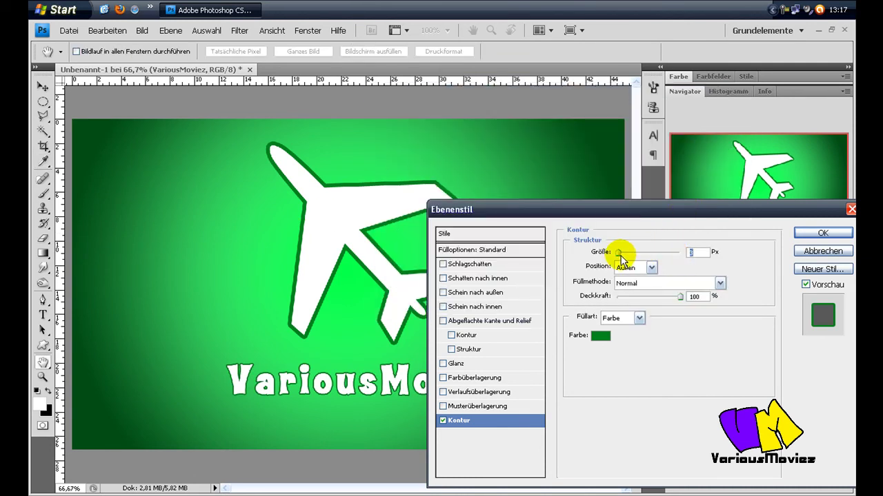
drag(621, 256, 622, 255)
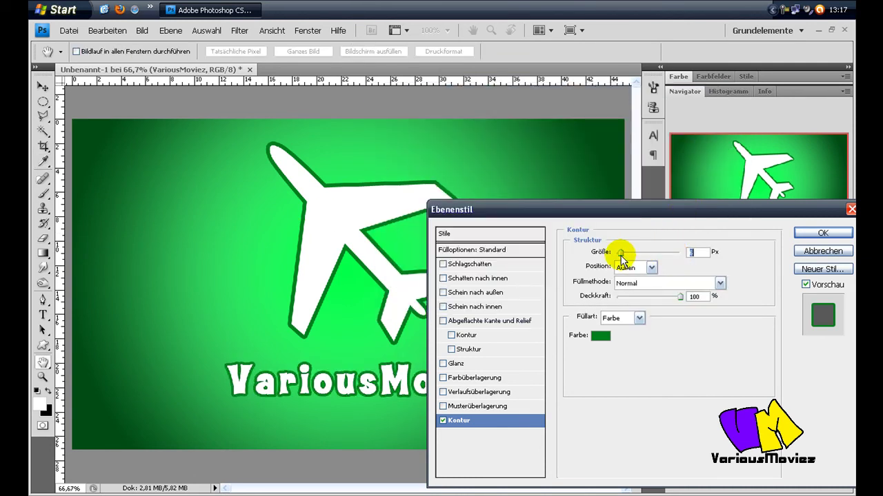
click(823, 234)
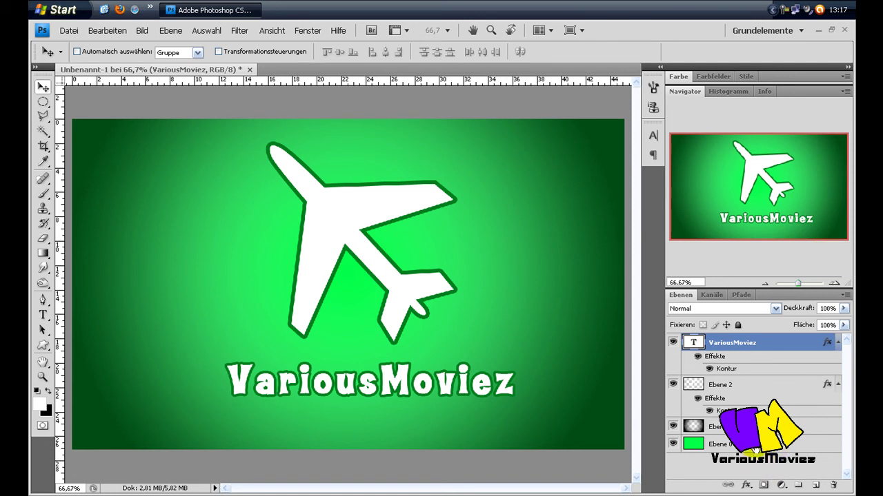
click(753, 447)
Pick dark green #008830 and paint five large soft spots across the background.
click(40, 410)
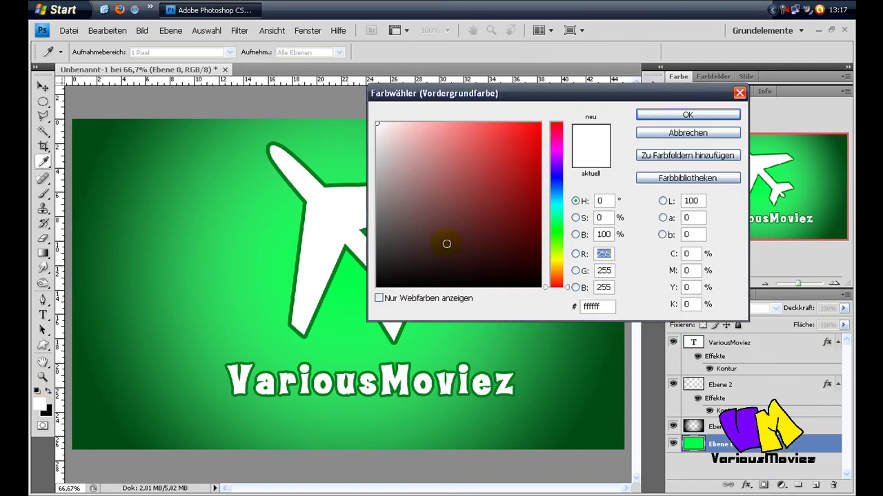
click(555, 222)
click(533, 186)
drag(534, 186, 542, 196)
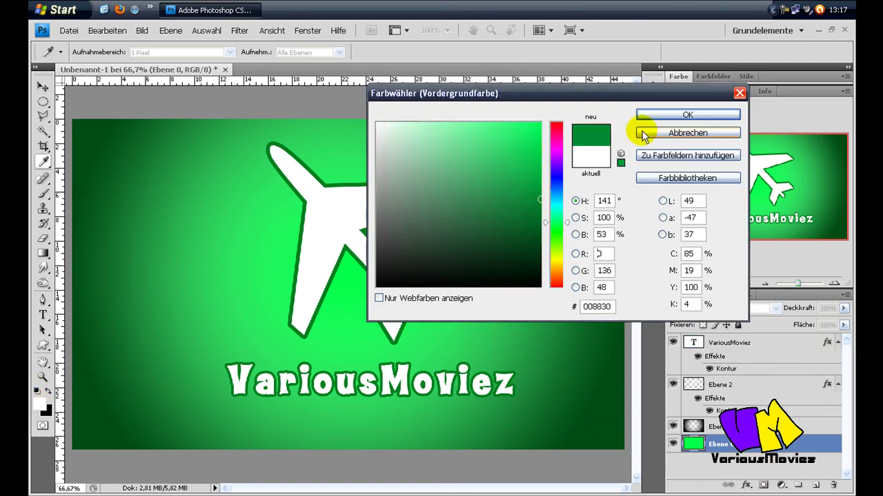
click(648, 115)
click(43, 193)
click(229, 199)
click(516, 192)
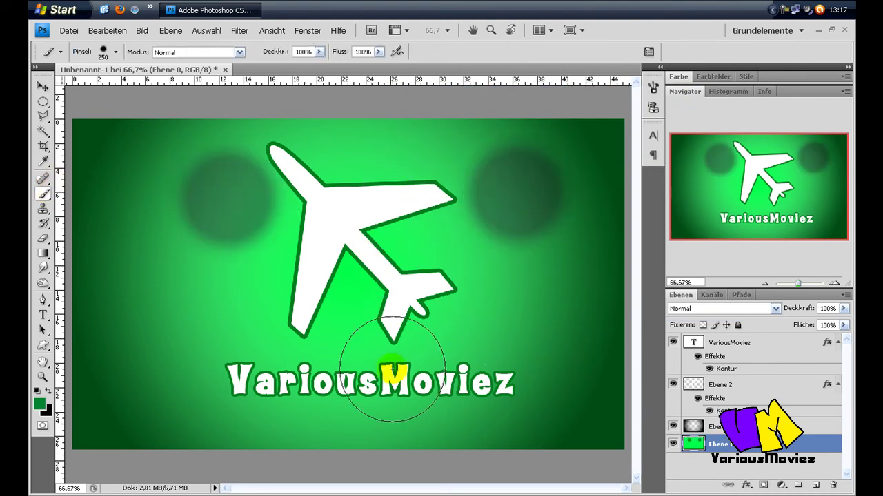
click(391, 369)
click(180, 365)
click(579, 349)
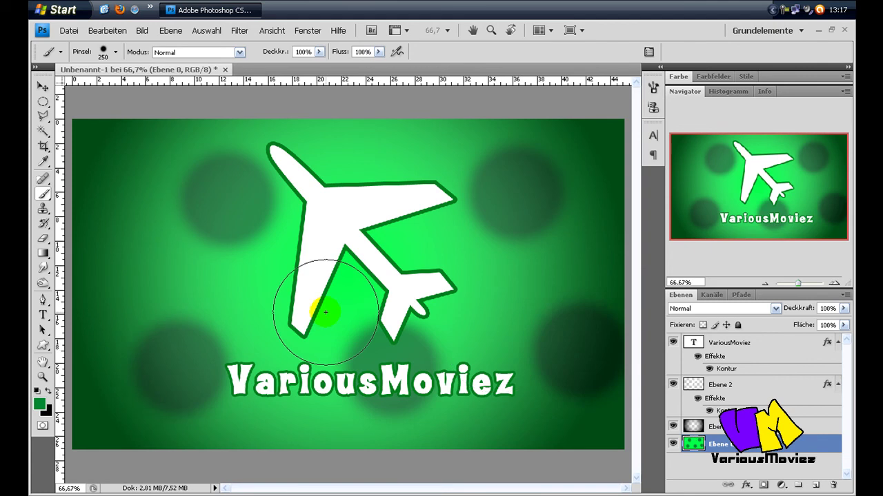
Shrink the brush and paint five smaller spots around the plane and text.
key(bracketleft)
key(bracketleft)
key(bracketleft)
click(295, 326)
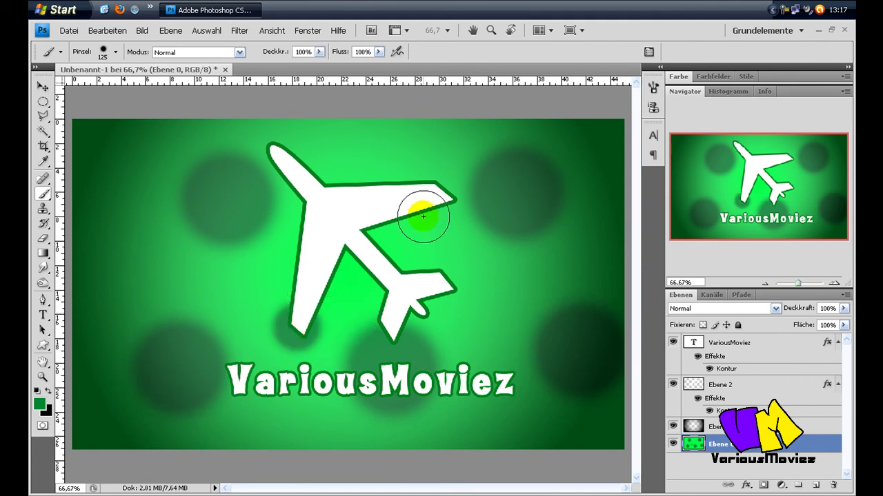
click(449, 286)
click(364, 152)
click(129, 182)
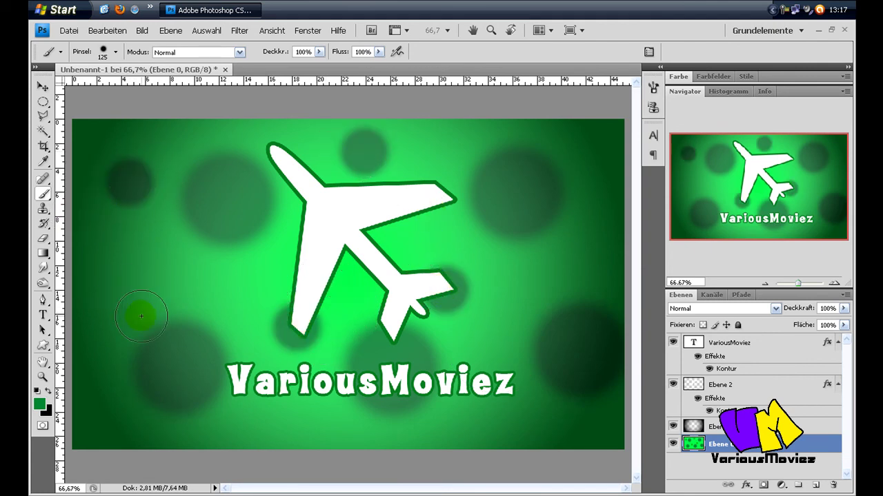
click(279, 428)
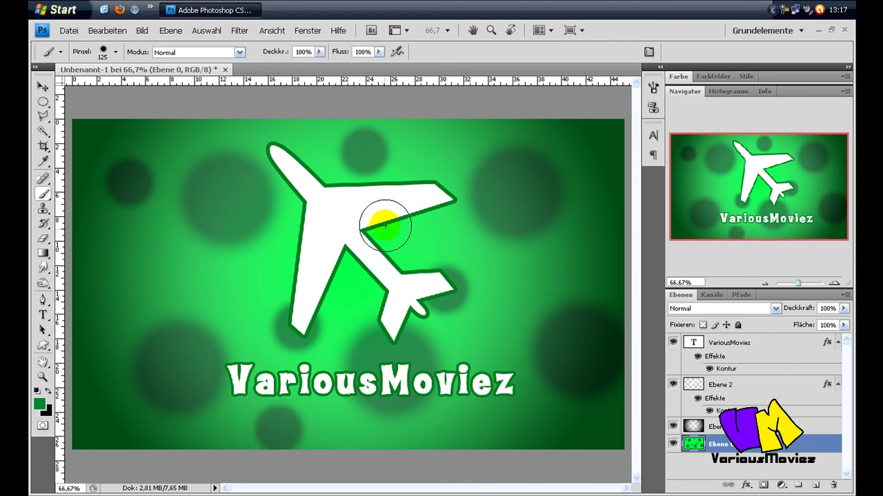
click(238, 31)
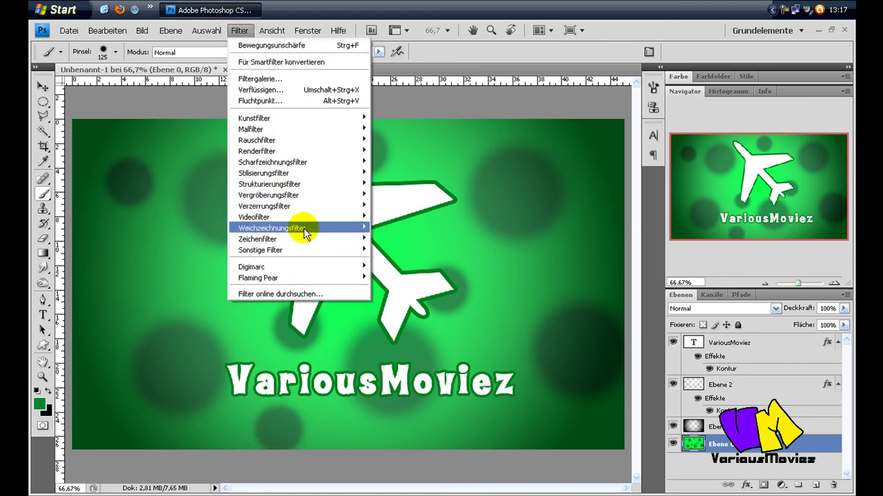
Apply Bewegungsunschärfe to the background at angle -39° with distance 484 pixels.
mouse_move(272, 228)
click(445, 228)
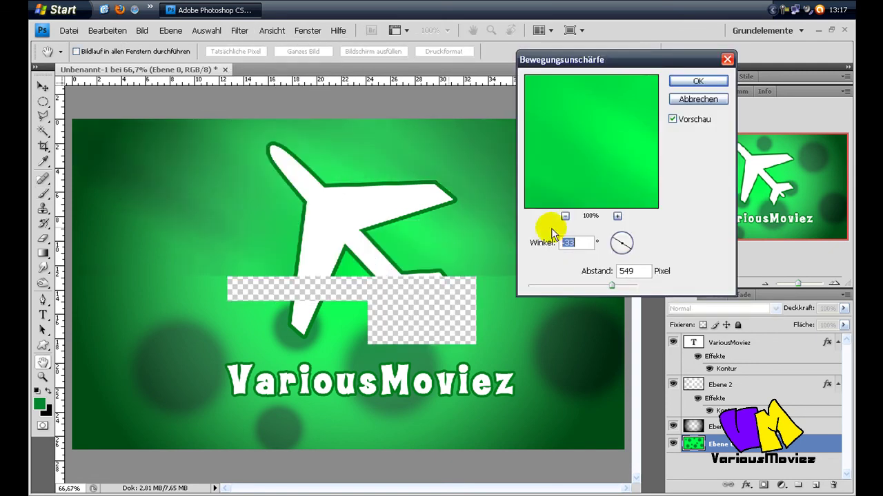
click(619, 241)
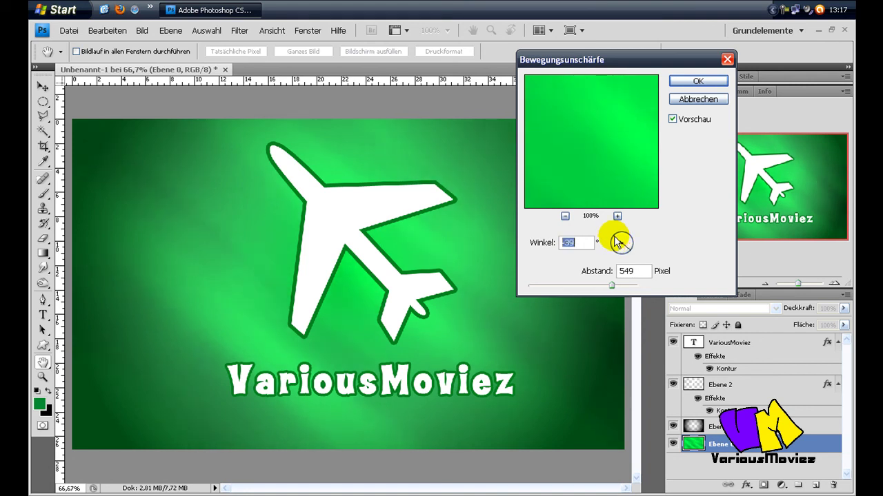
click(619, 241)
drag(609, 287, 610, 286)
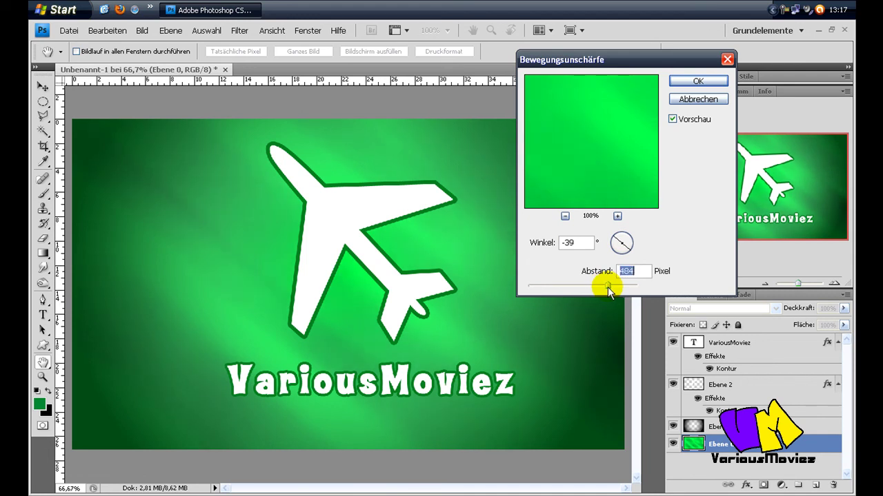
click(710, 83)
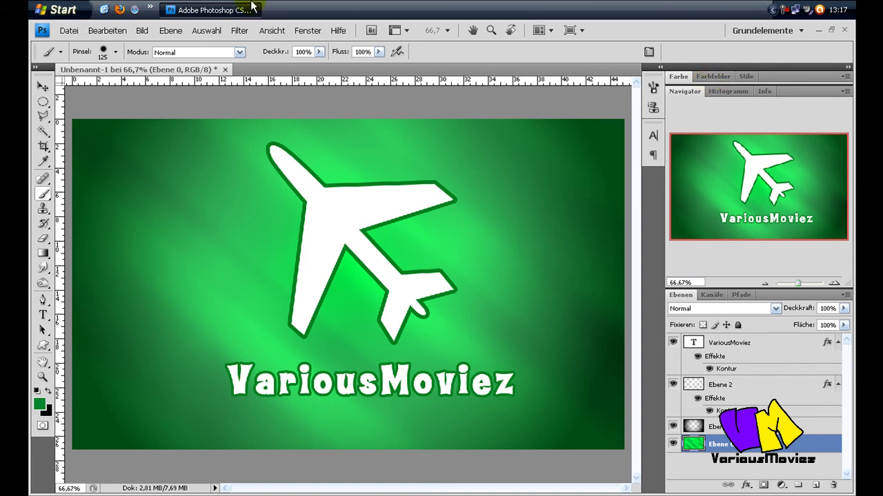
Save the image to the Desktop as the JPEG wallpaper5461.jpg at quality 12.
click(69, 31)
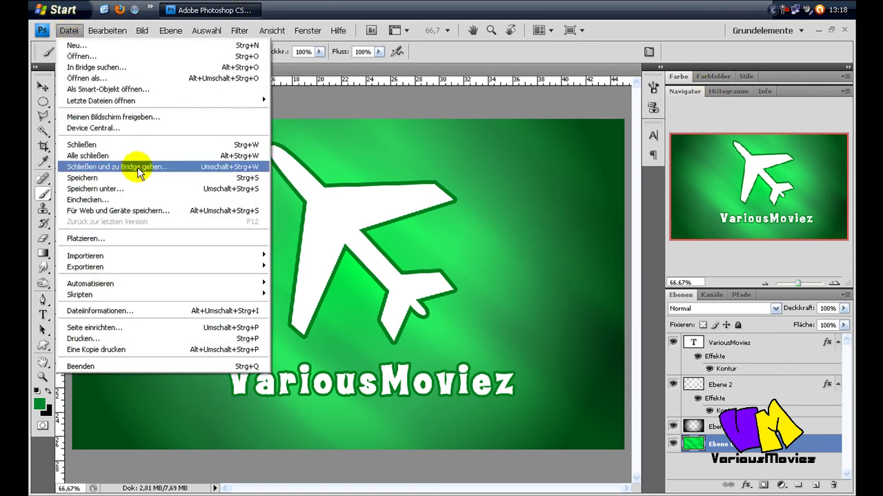
click(157, 187)
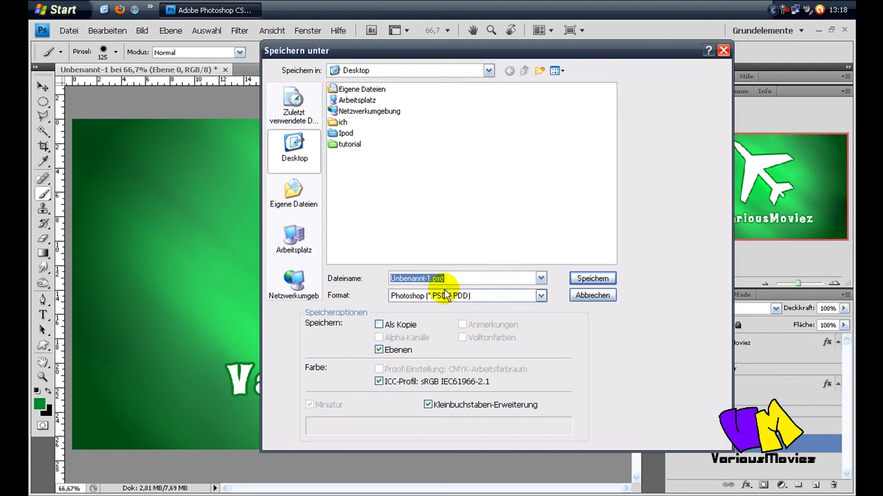
text(wallpap)
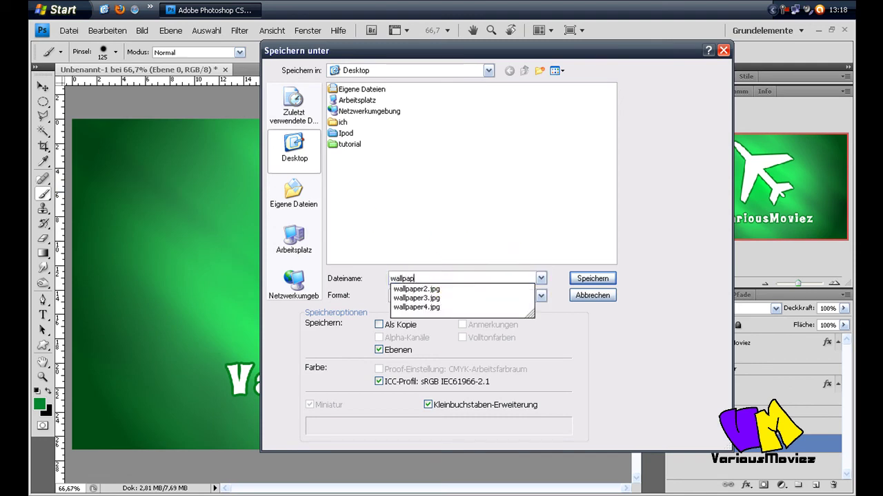
text(er5461)
click(494, 296)
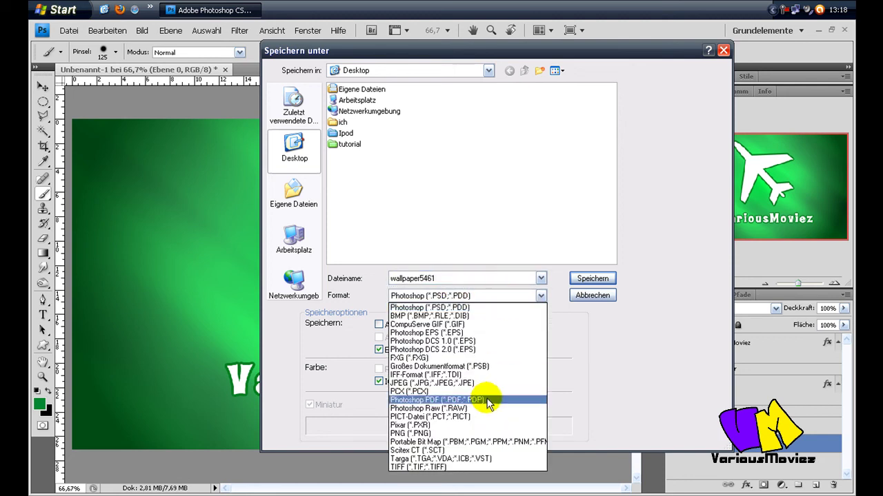
click(504, 383)
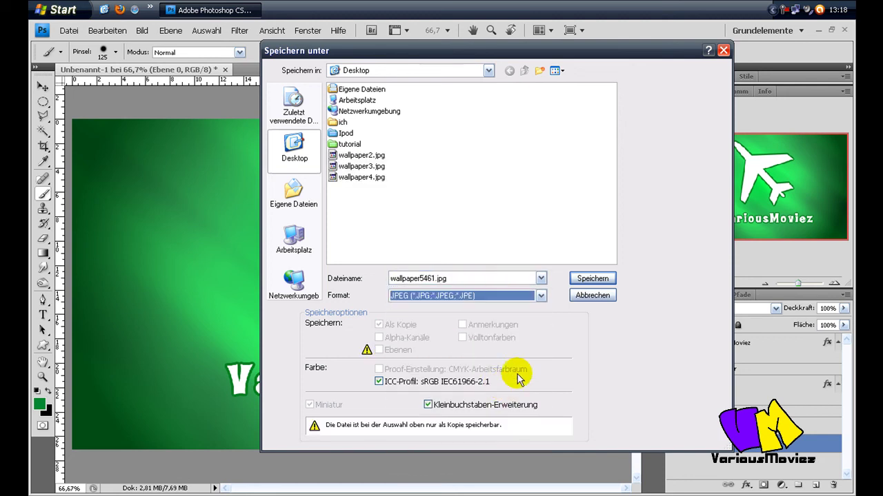
click(589, 279)
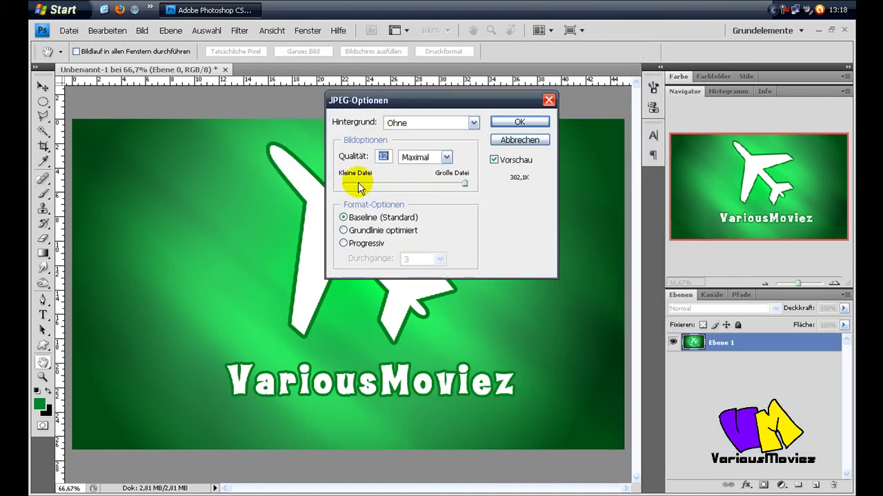
click(533, 122)
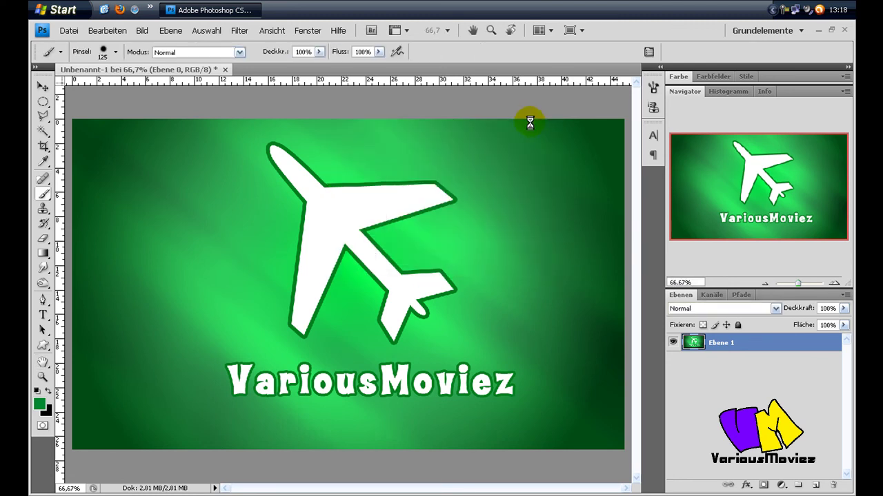
Minimize Photoshop and open wallpaper5461.jpg from the desktop in Windows Picture and Fax Viewer.
click(216, 12)
right_click(64, 224)
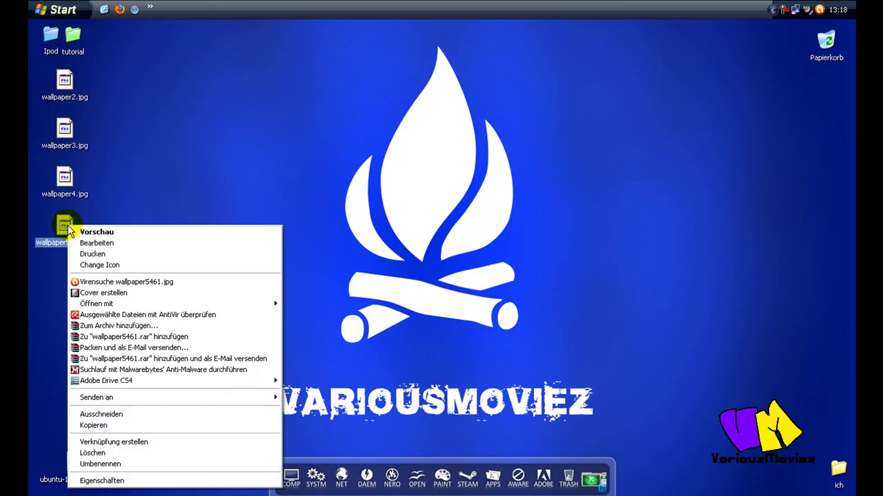
click(66, 222)
double_click(64, 222)
Apply the displayed picture with 'Als Desktophintergrund verwenden', then close the viewer.
right_click(324, 171)
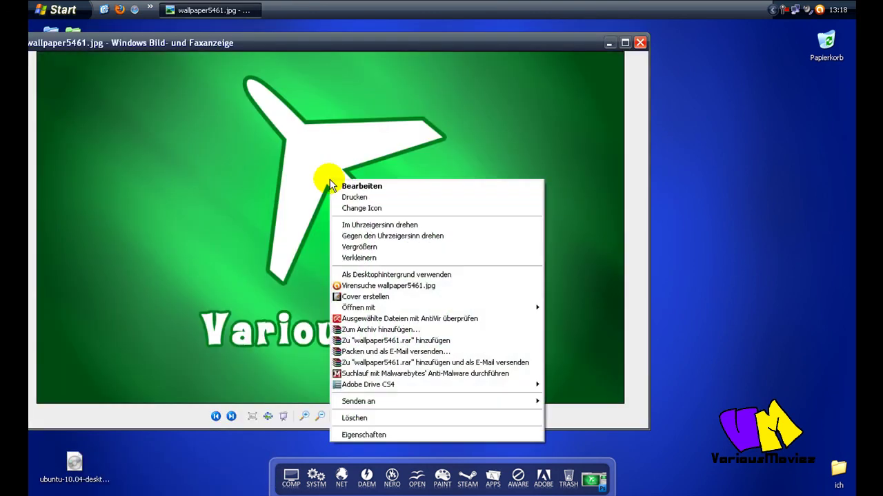
click(402, 276)
click(640, 43)
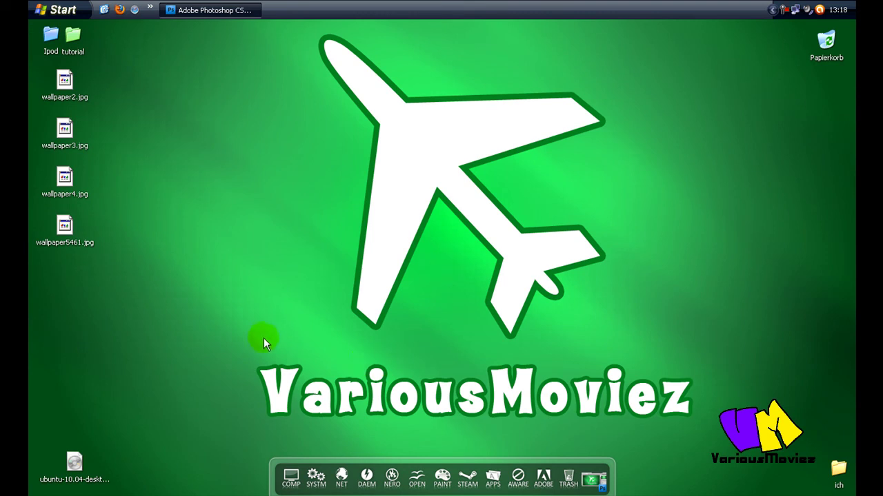
drag(239, 433, 705, 6)
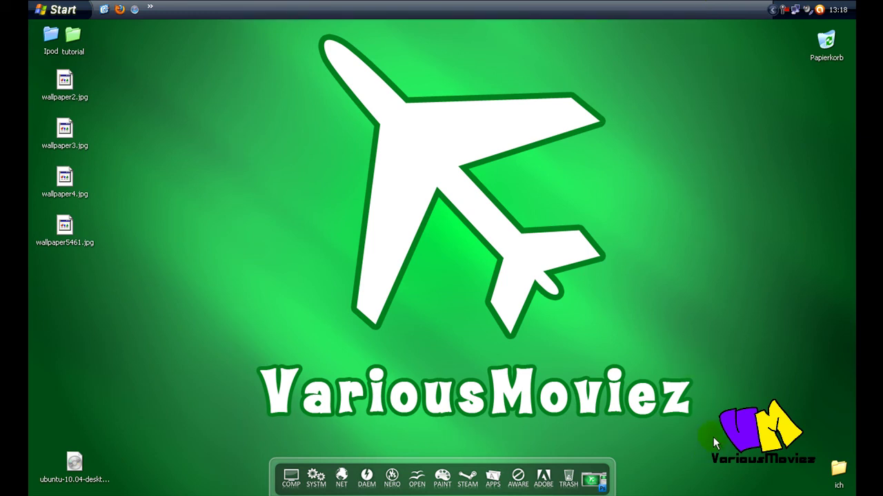
drag(489, 402, 227, 6)
mouse_move(232, 432)
mouse_down()
mouse_move(685, 6)
mouse_move(724, 6)
mouse_up()
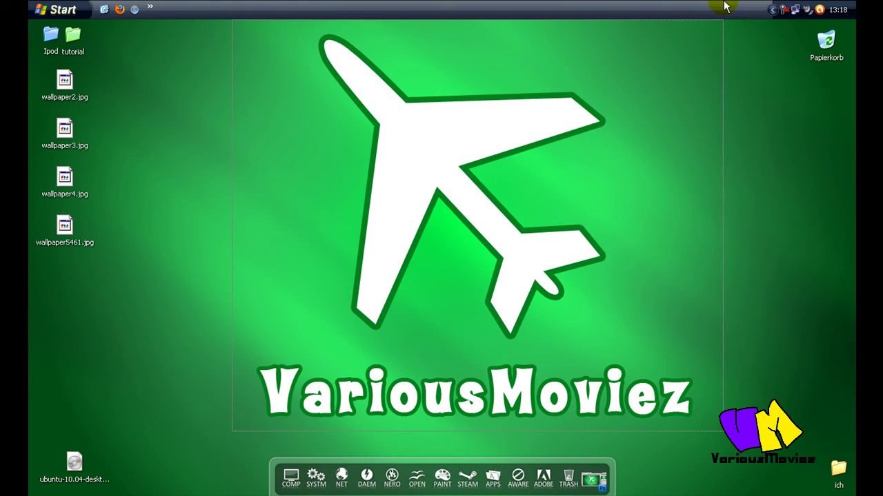
drag(724, 5, 724, 6)
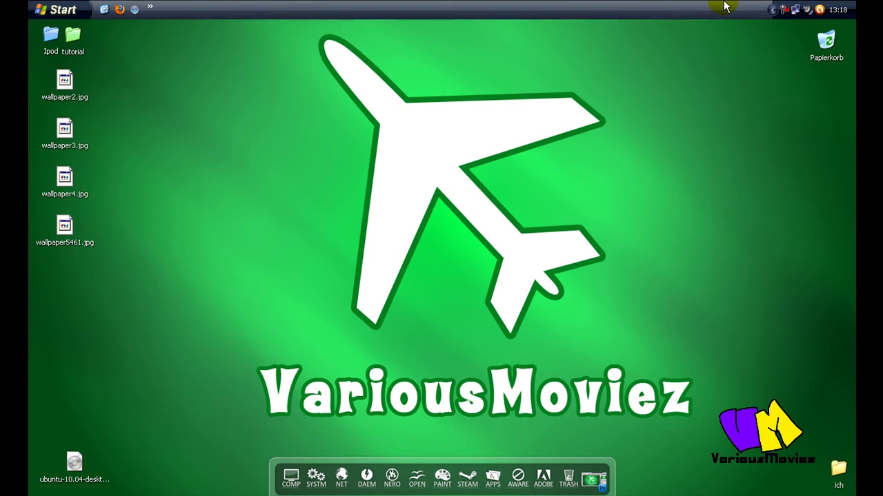